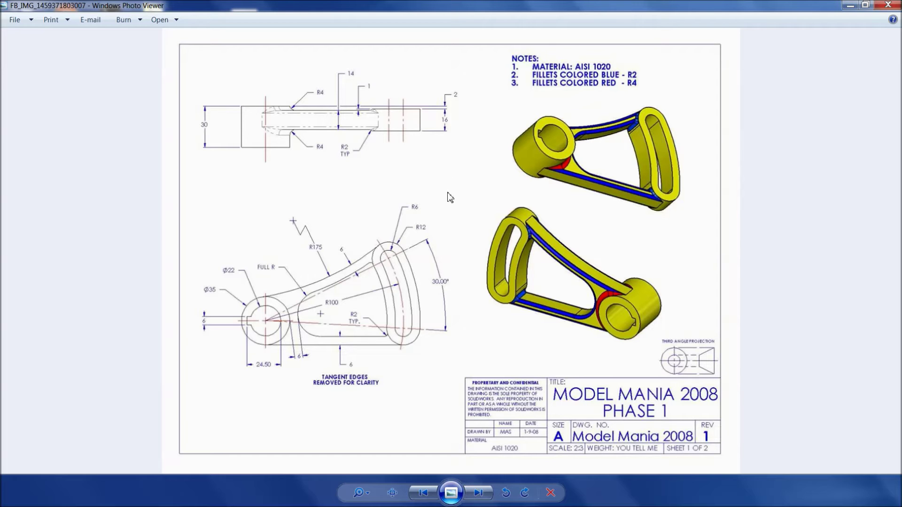
Step: Zoom and pan the Model Mania 2008 drawing to show the notes and top view
scroll(355, 305, "up", 2)
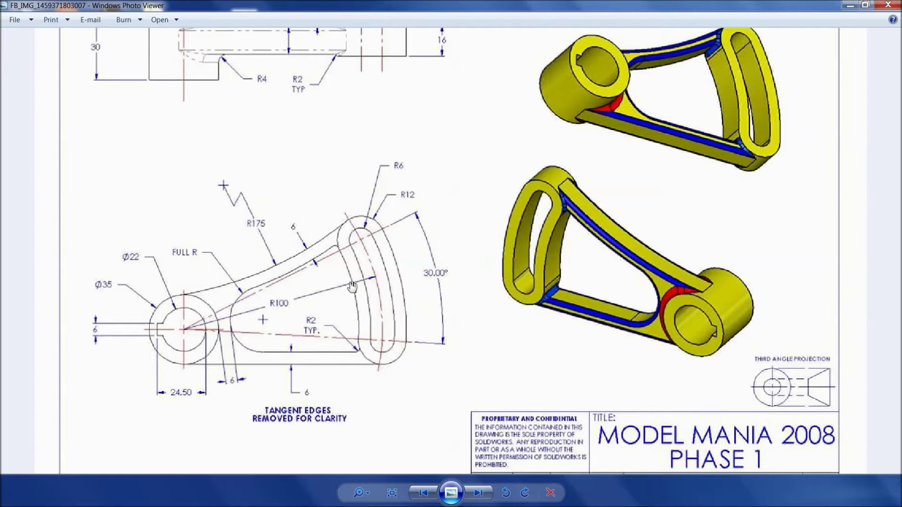
mouse_move(352, 286)
left_mouse_down()
mouse_move(371, 338)
mouse_move(394, 282)
left_mouse_up()
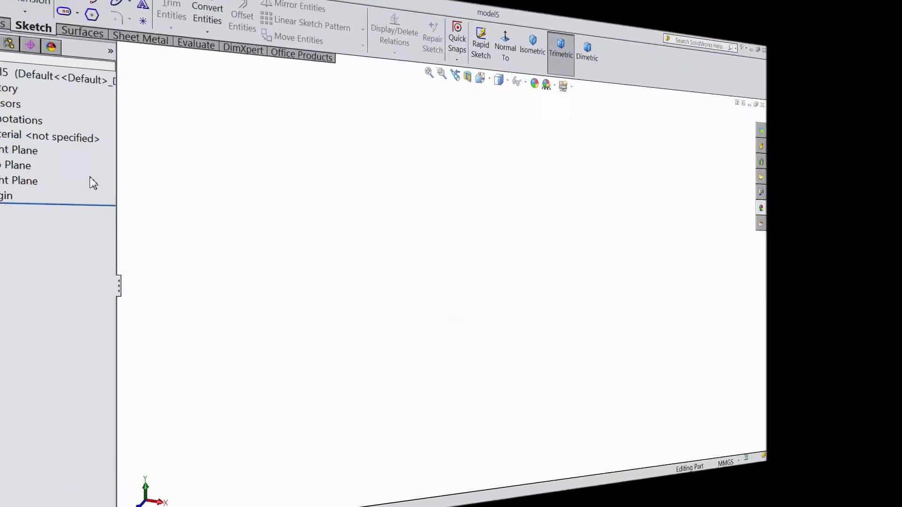
Step: Start a sketch on the Front Plane and draw two concentric circles at the origin
left_click(47, 174)
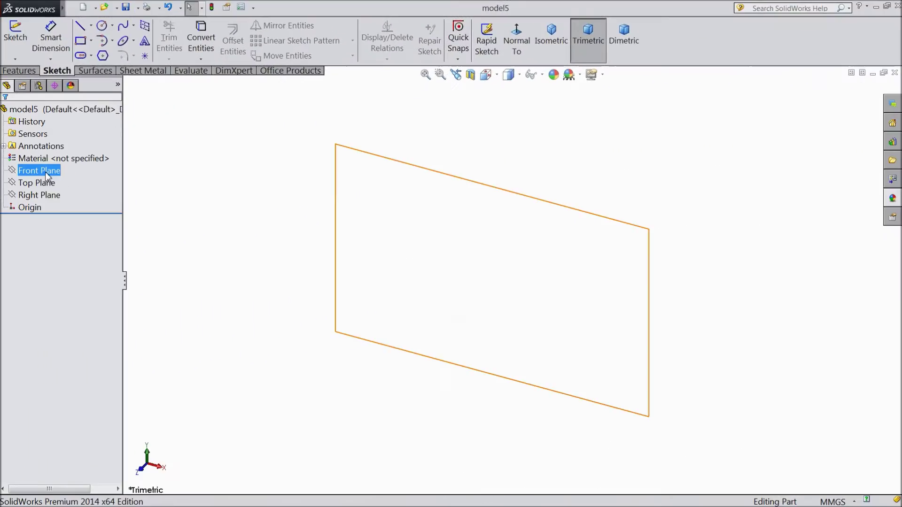
left_click(59, 158)
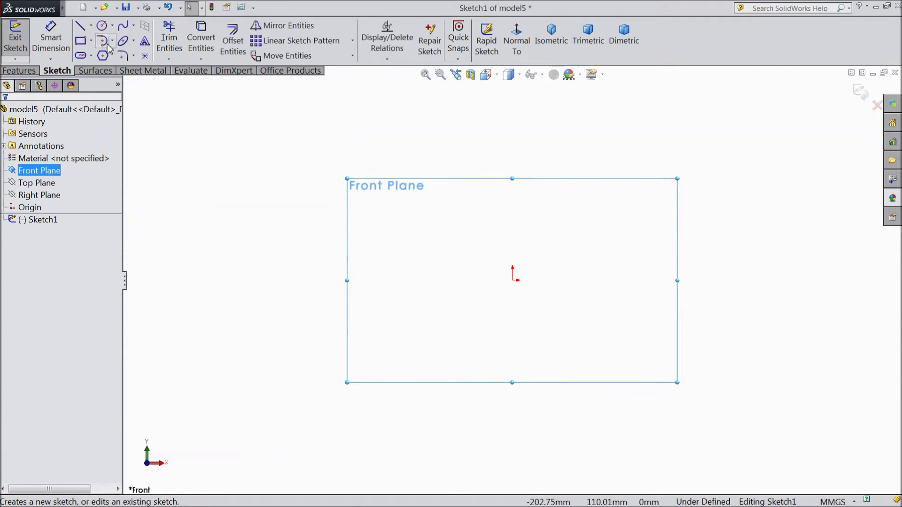
left_click(101, 25)
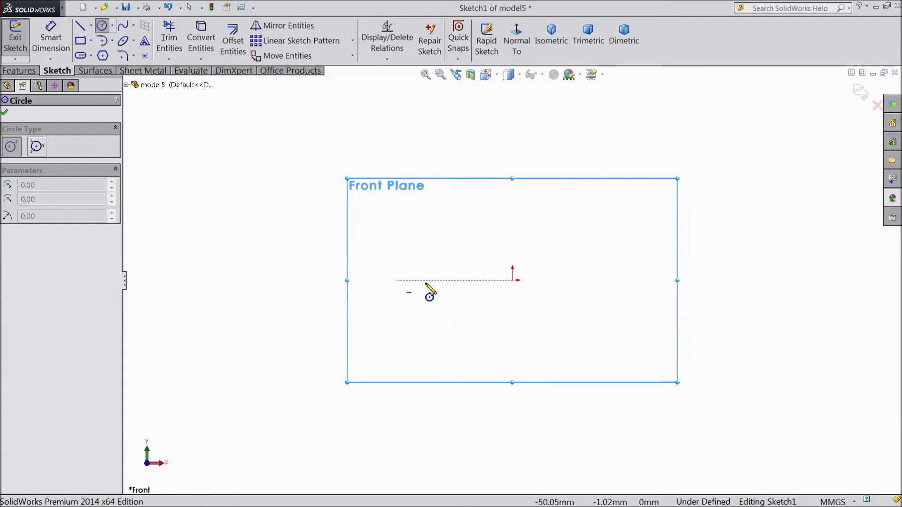
left_click_drag(512, 280, 401, 343)
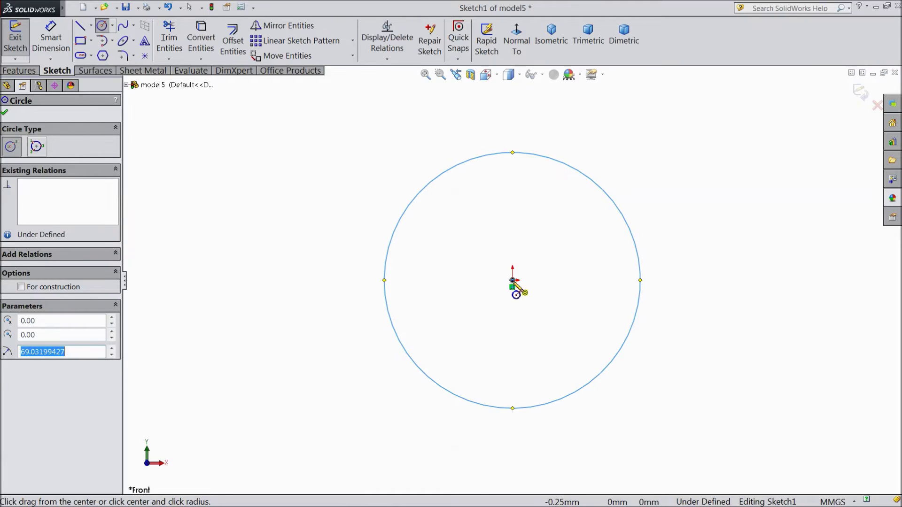
left_click_drag(512, 281, 439, 312)
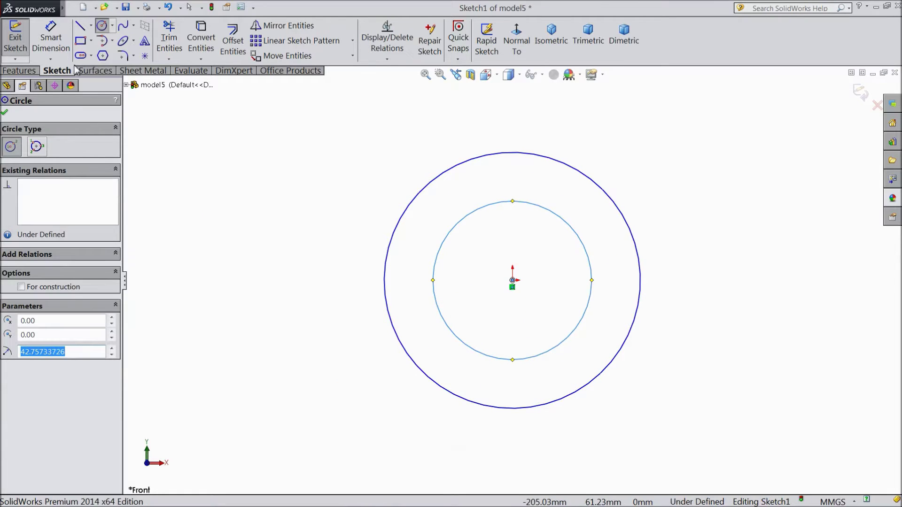
Step: Dimension the outer circle Ø35 and the inner circle Ø22
left_click(51, 40)
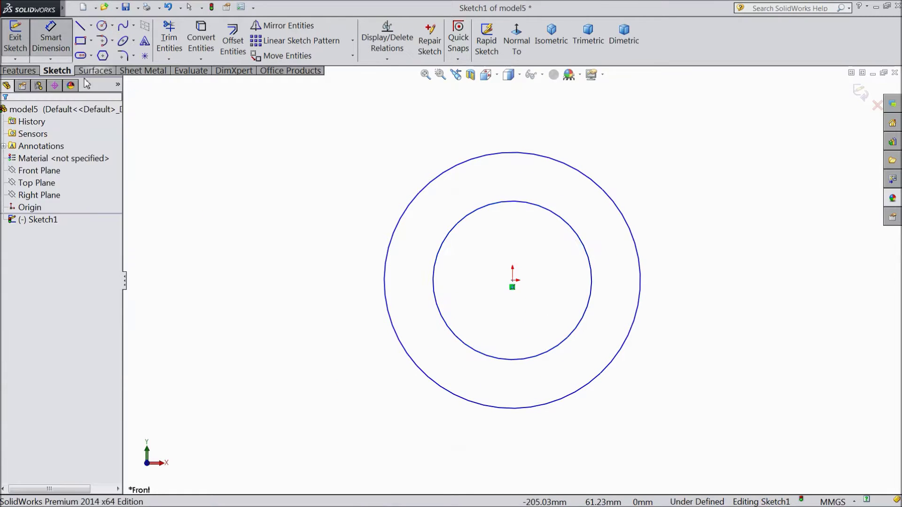
left_click(374, 291)
left_click(303, 306)
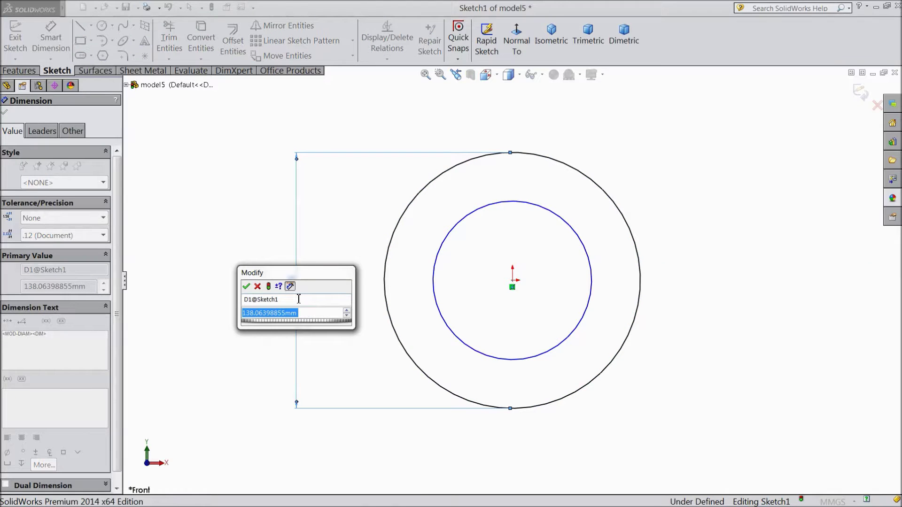
type("3")
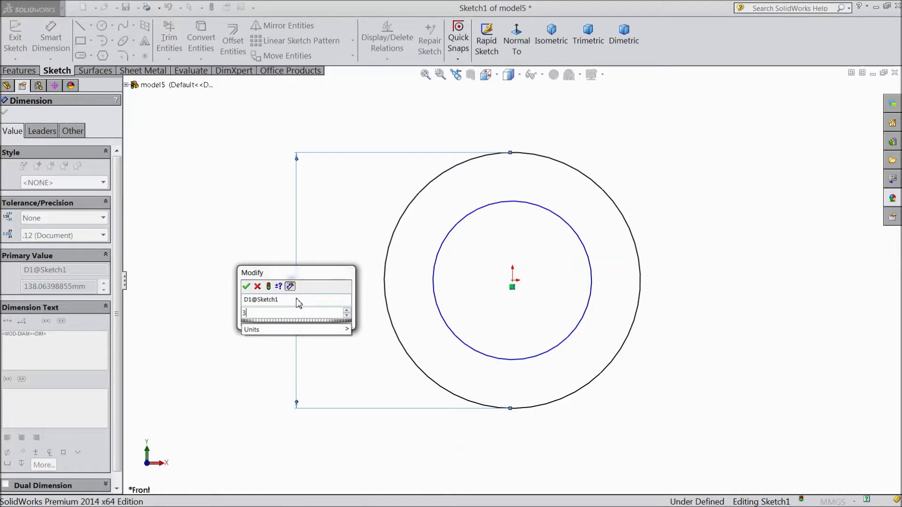
left_click(246, 286)
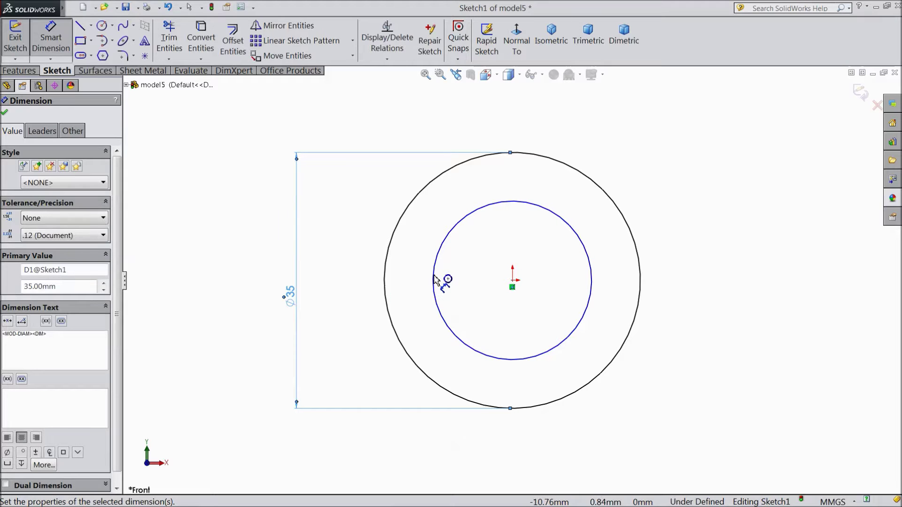
left_click(433, 282)
left_click(324, 300)
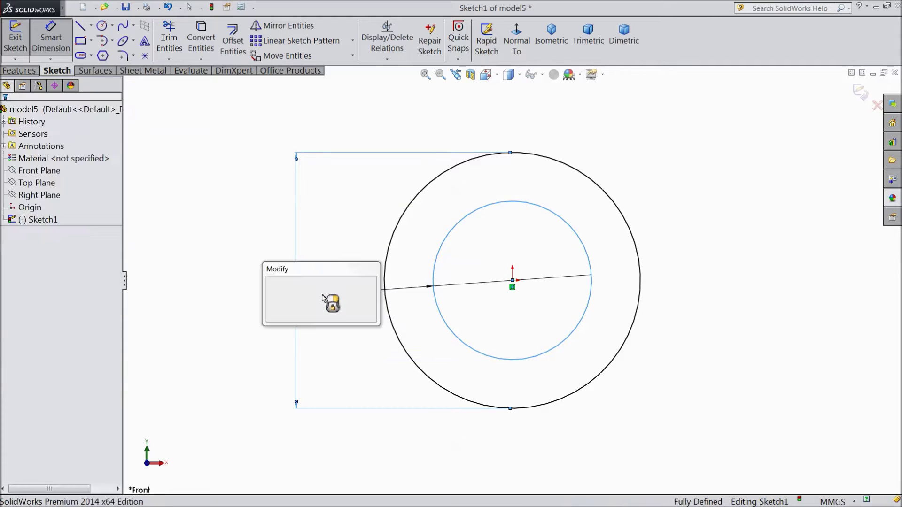
type("22")
left_click(271, 282)
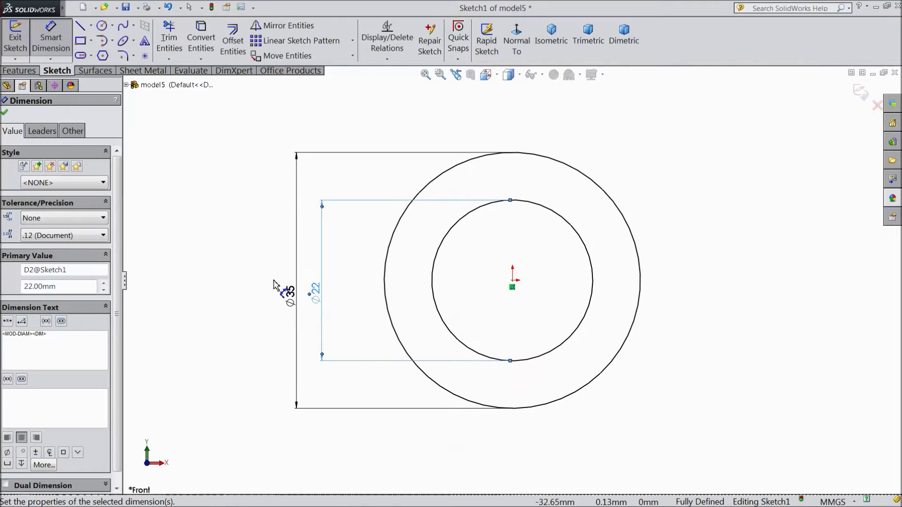
Step: Draw a corner rectangle across the origin and dimension its left edge 6 mm tall
left_click(92, 41)
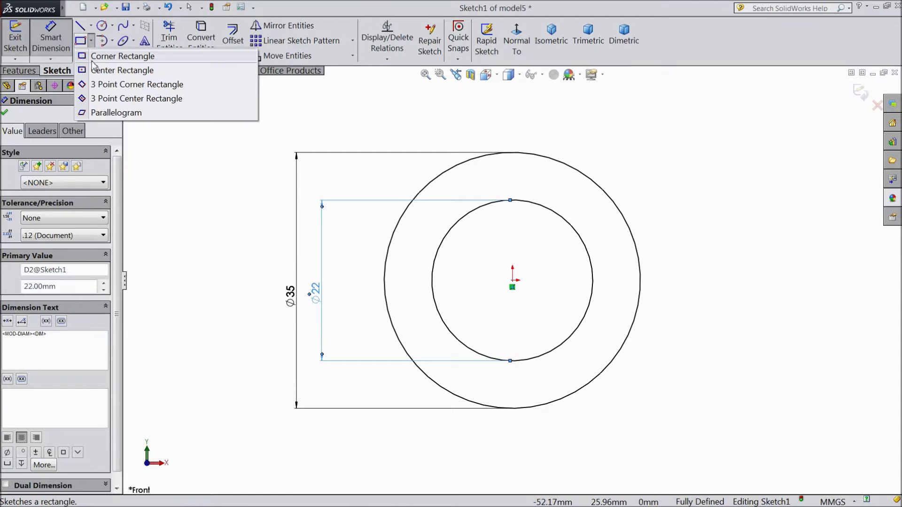
left_click(117, 56)
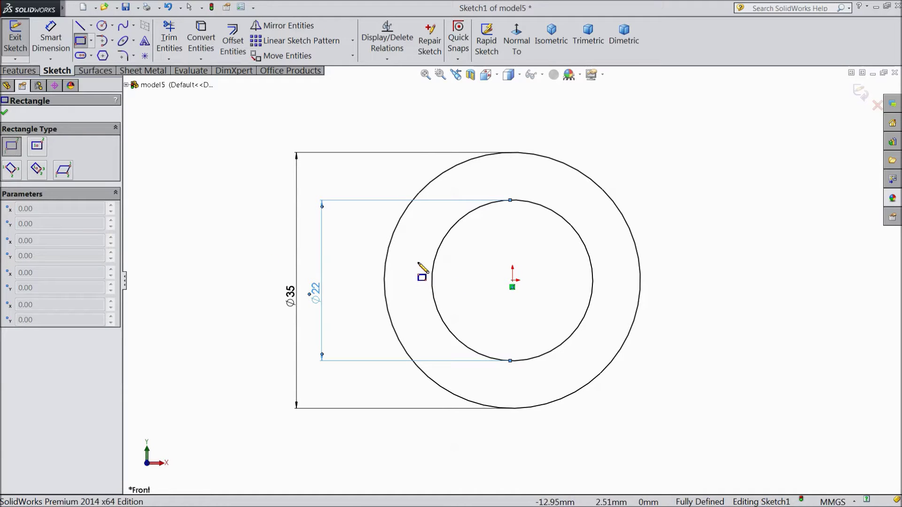
left_click(415, 260)
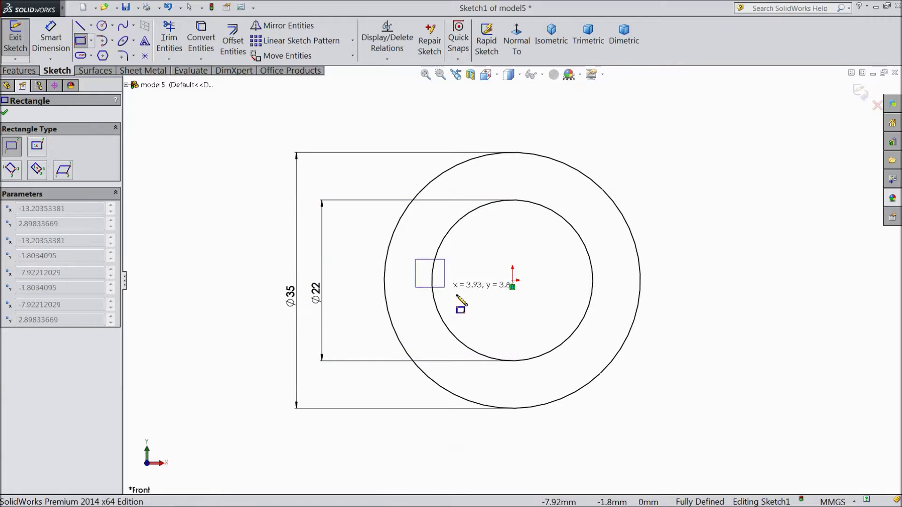
left_click(537, 304)
left_click(50, 41)
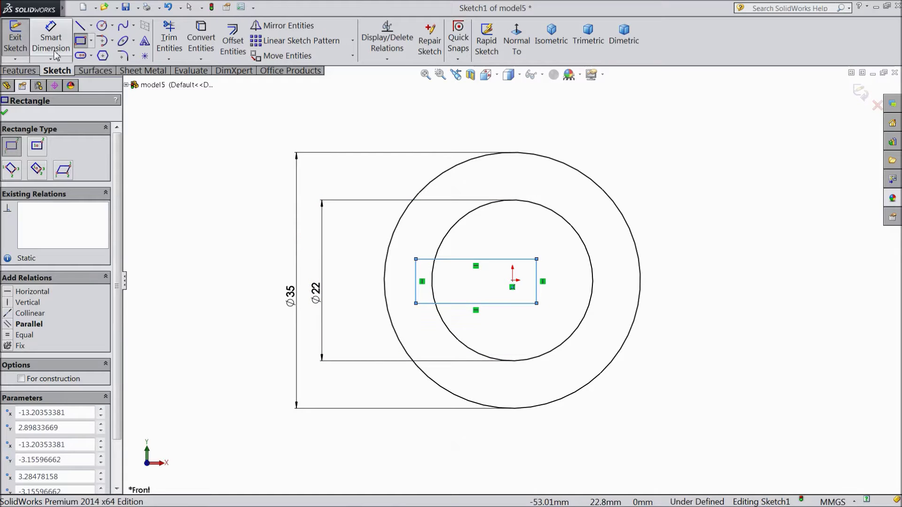
left_click(416, 284)
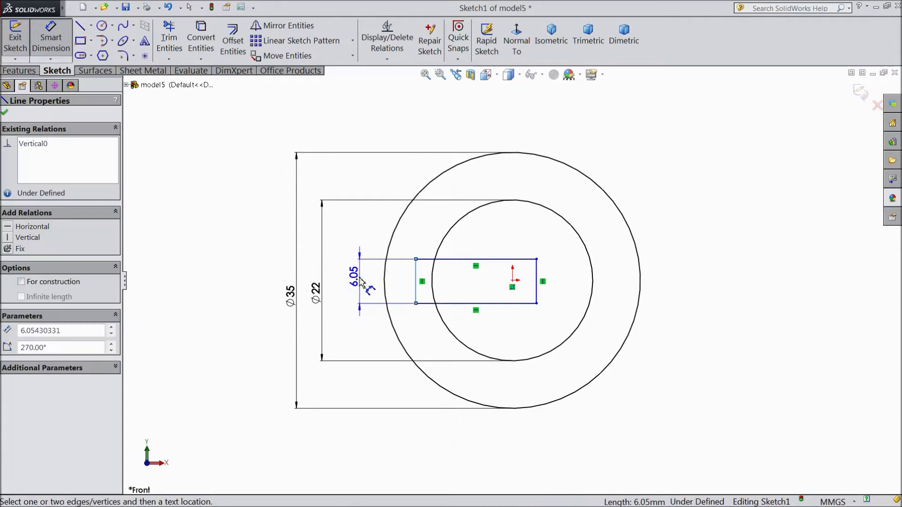
left_click(362, 287)
type("6")
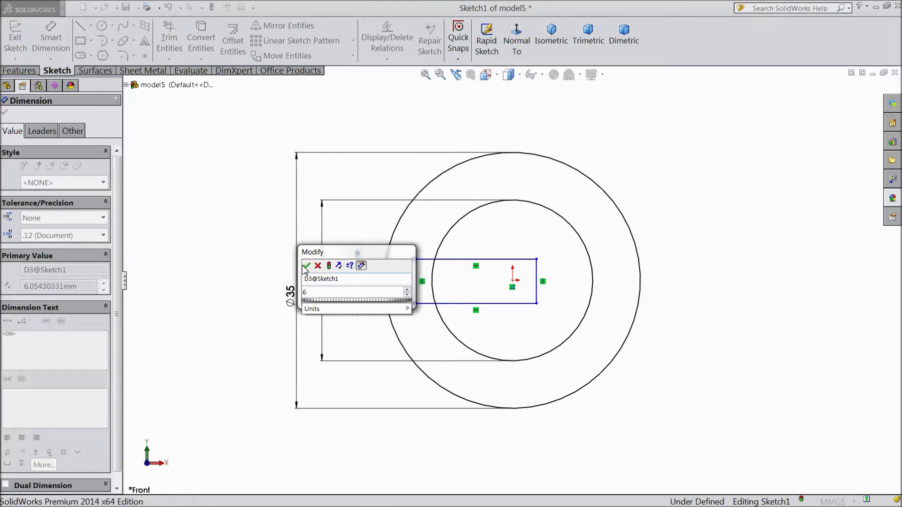
left_click(306, 266)
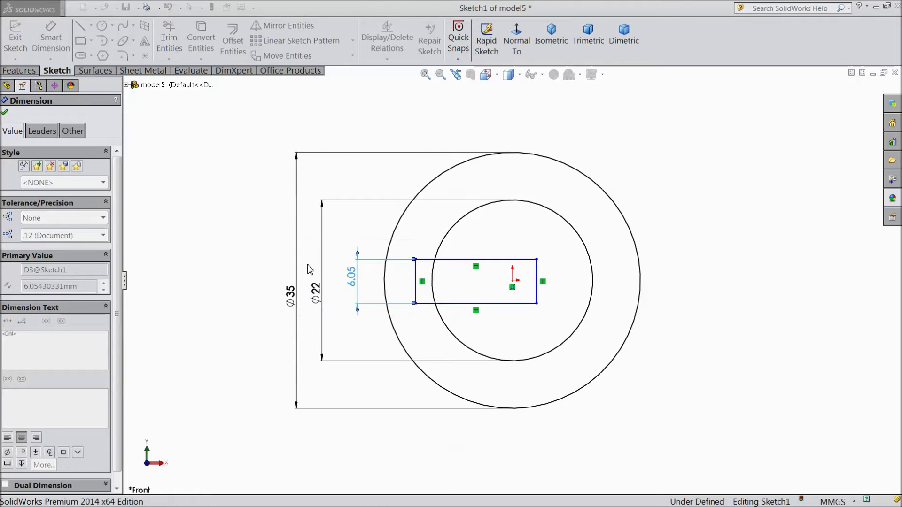
Step: Make the origin the midpoint of the rectangle's right edge
left_click(51, 47)
scroll(524, 294, "down", 2)
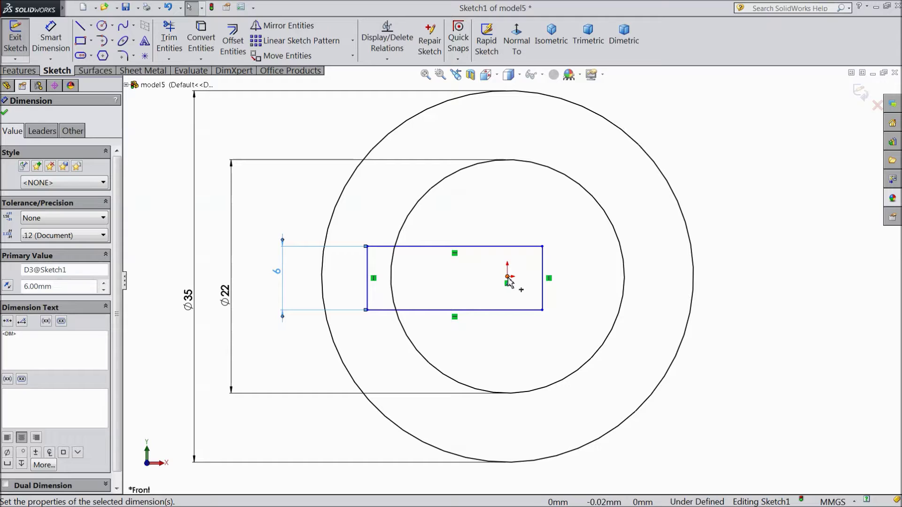
left_click(508, 282)
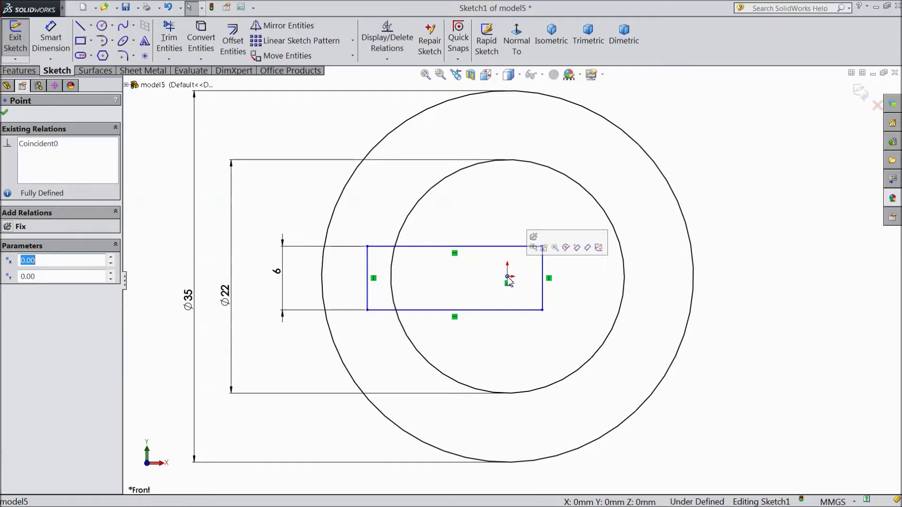
left_click(544, 282, "ctrl")
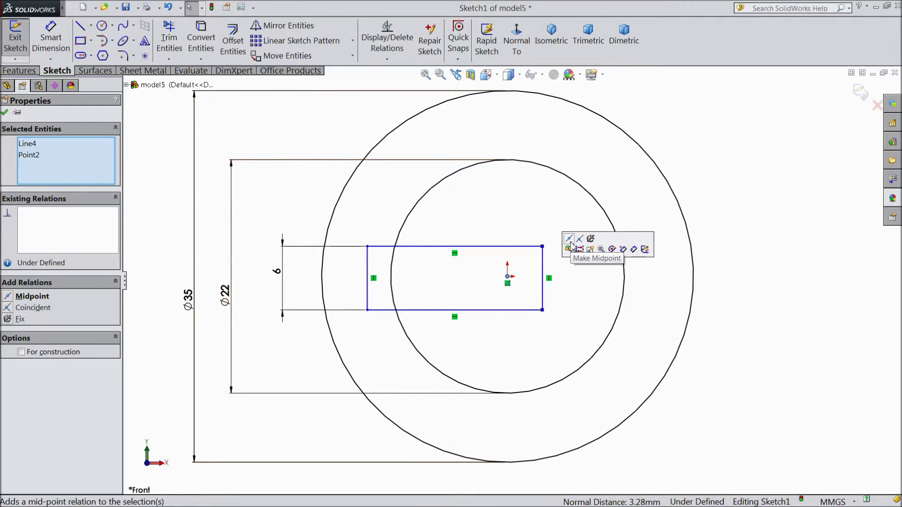
left_click(569, 250)
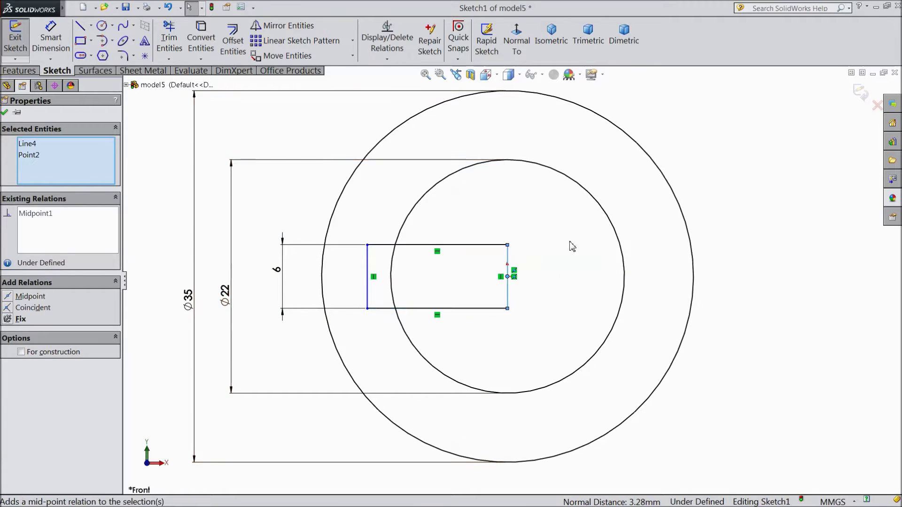
left_click(51, 38)
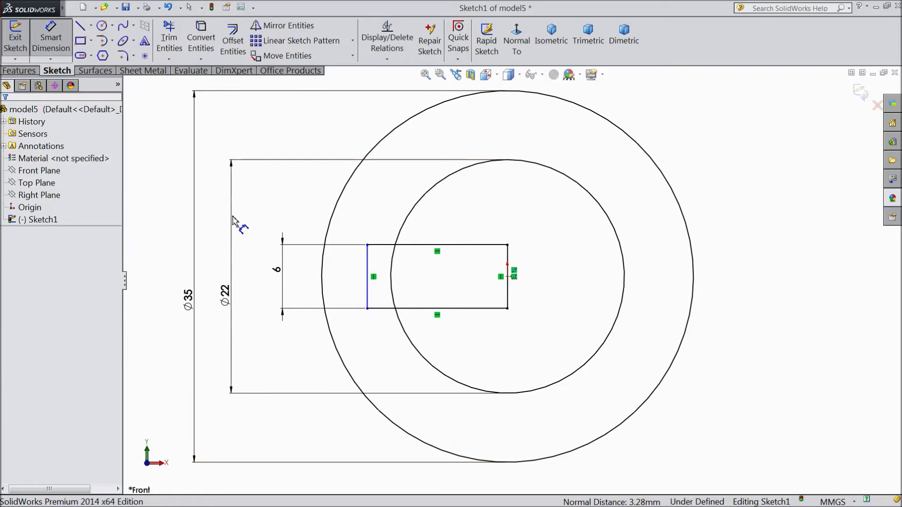
left_click(367, 289)
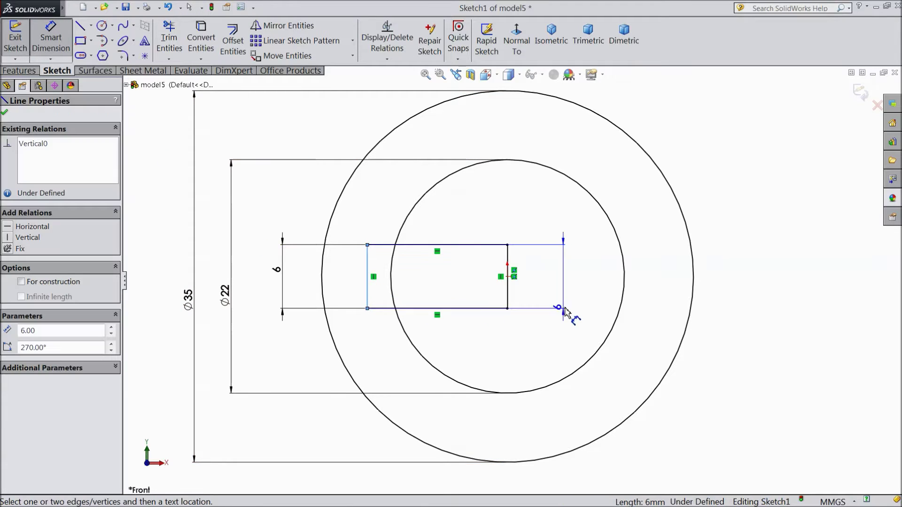
Step: Dimension the rectangle's left edge to the Ø22 circle at 24.50 mm, fully defining the sketch
left_click(624, 297)
scroll(528, 401, "up", 3)
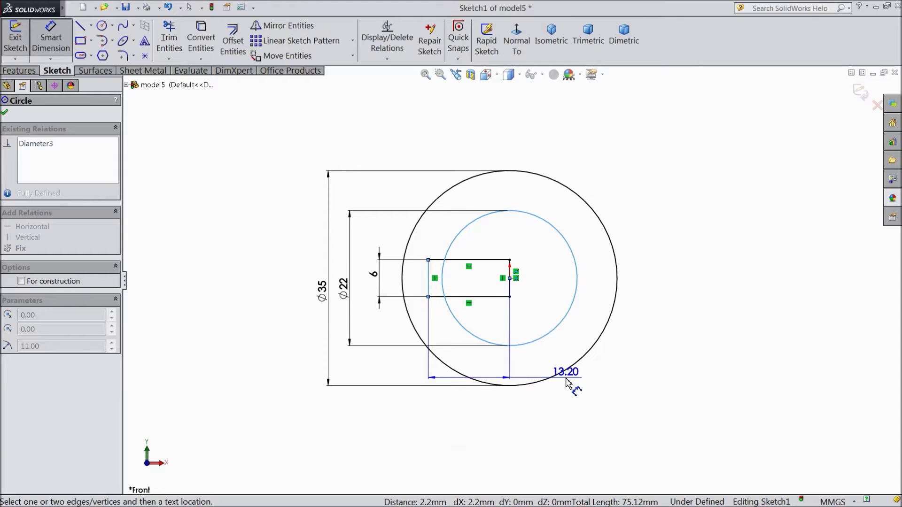
key("Escape")
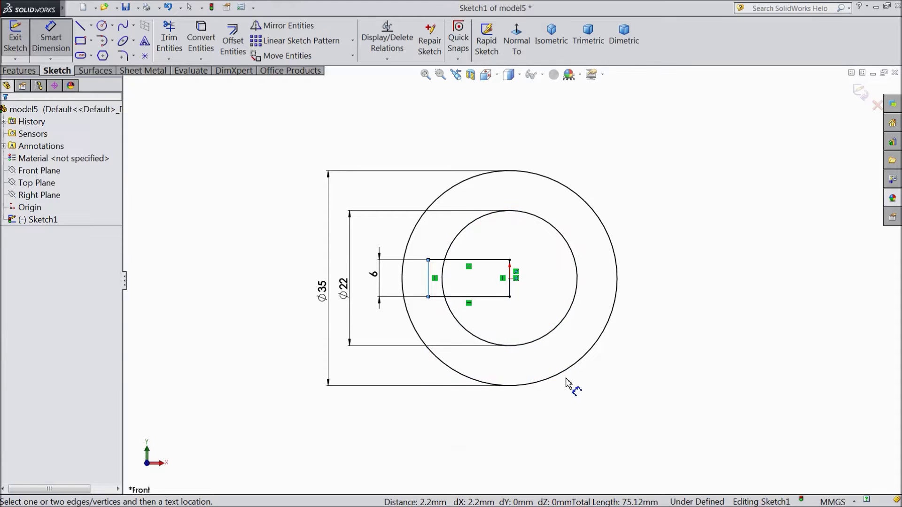
left_click(577, 296)
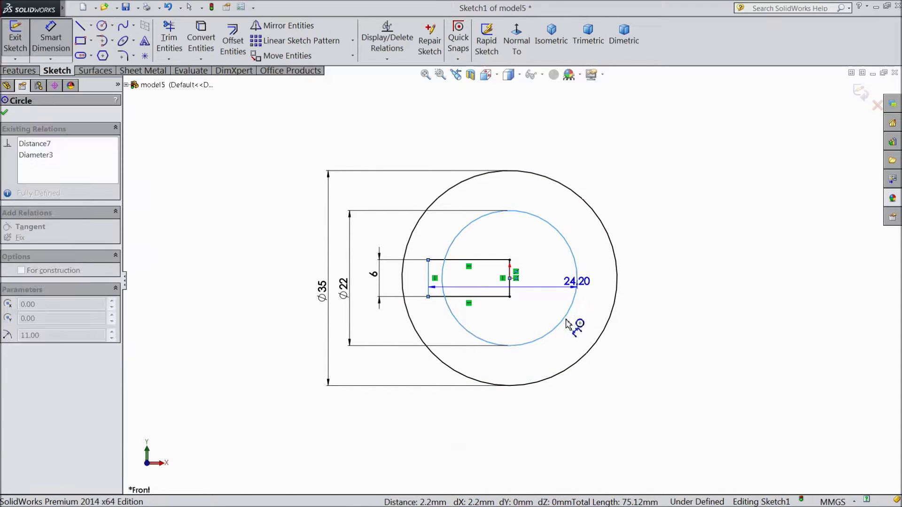
left_click(526, 412)
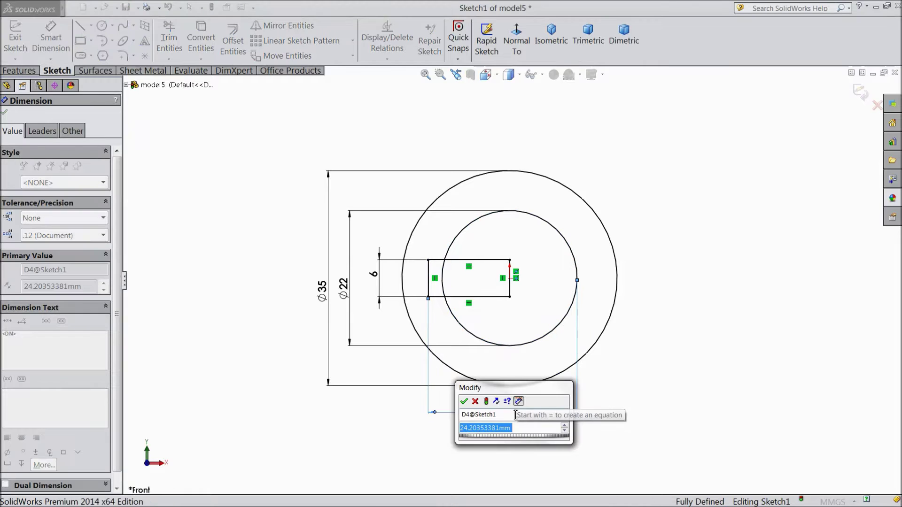
type("24.5")
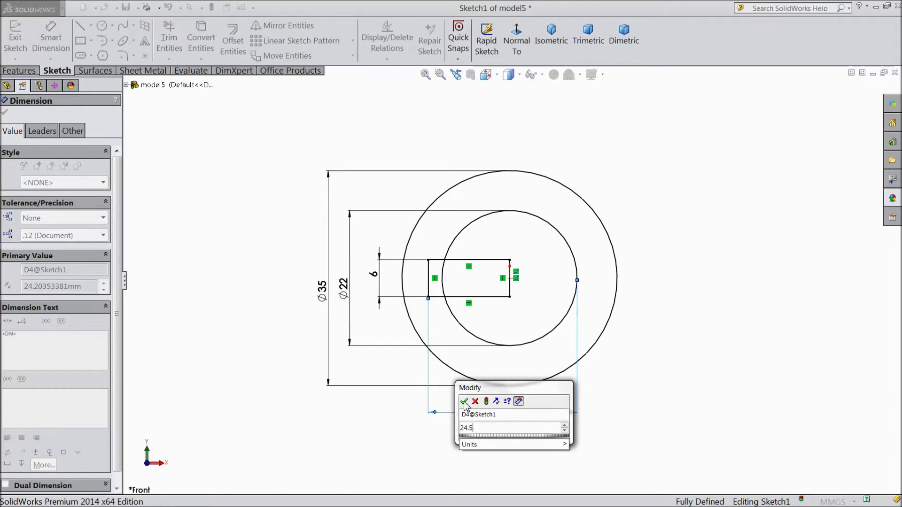
left_click(464, 402)
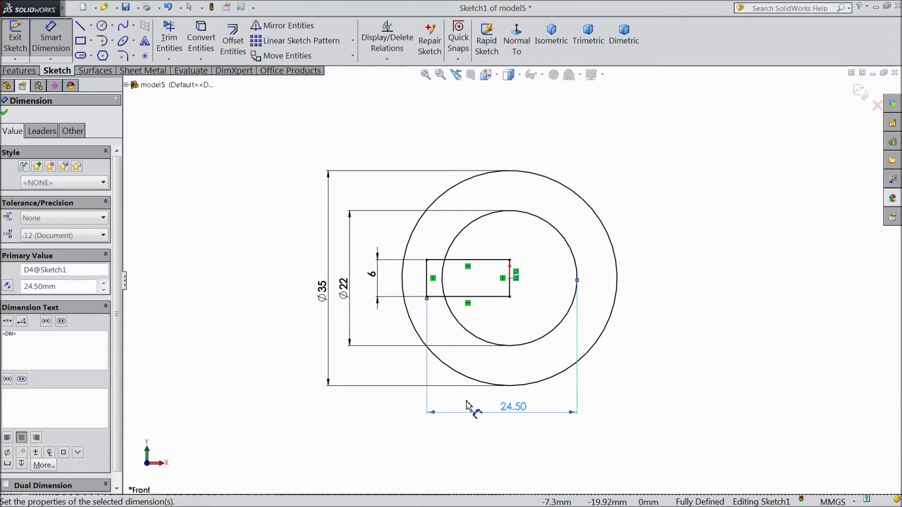
left_click(5, 113)
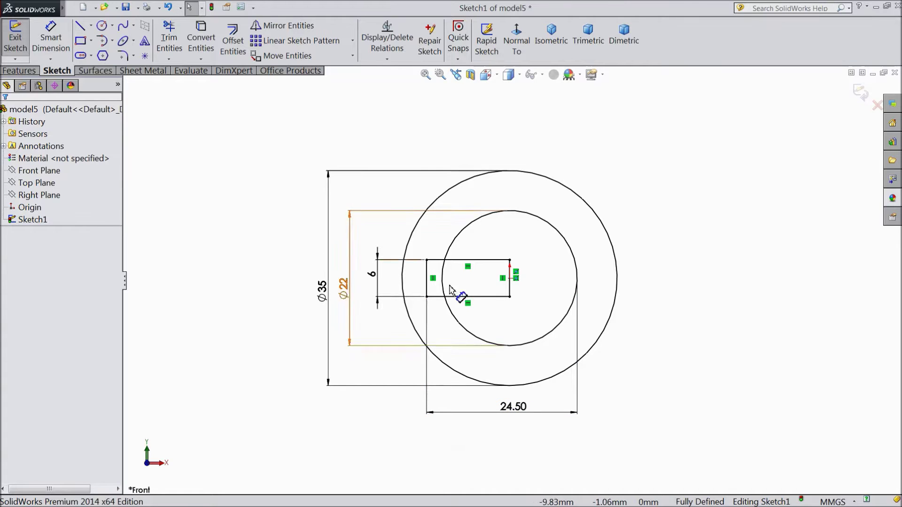
scroll(460, 293, "down", 2)
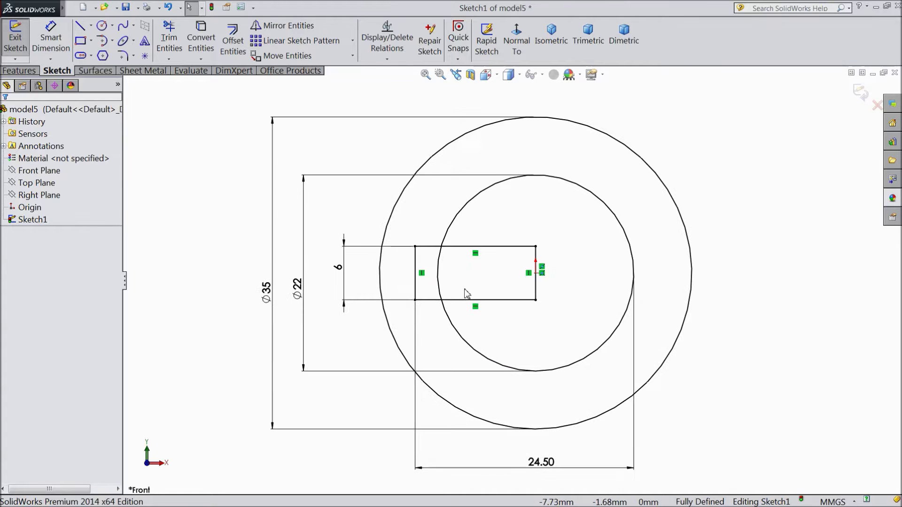
Step: Trim the rectangle edges and inner arc to leave an open 6 mm keyway in the Ø22 bore
left_click(170, 51)
left_click(526, 304)
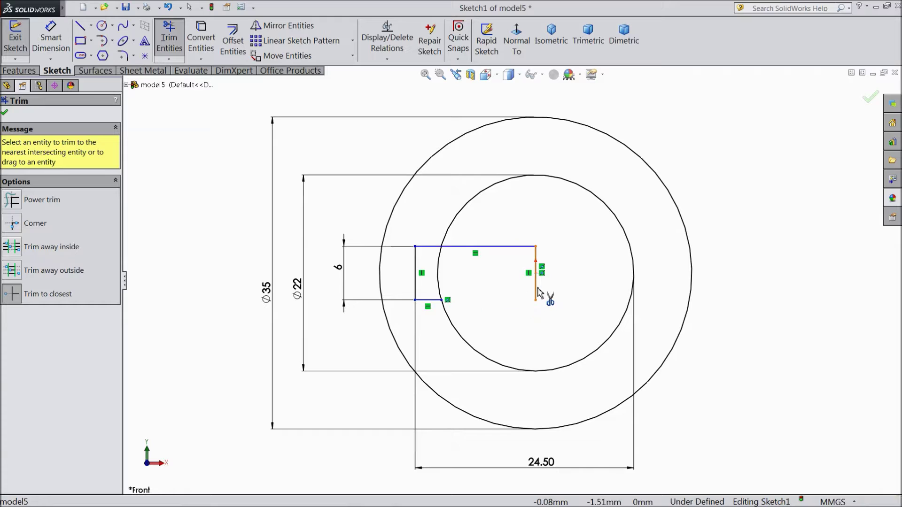
left_click(491, 268)
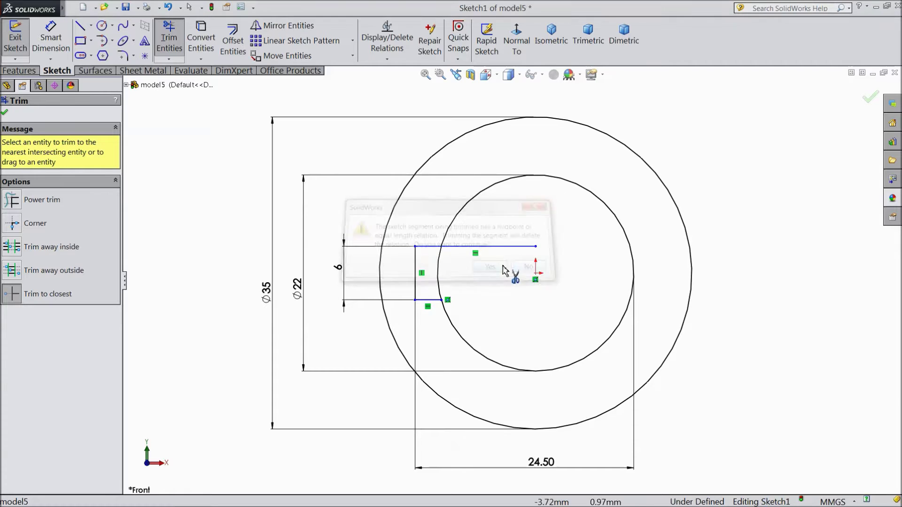
left_click(474, 248)
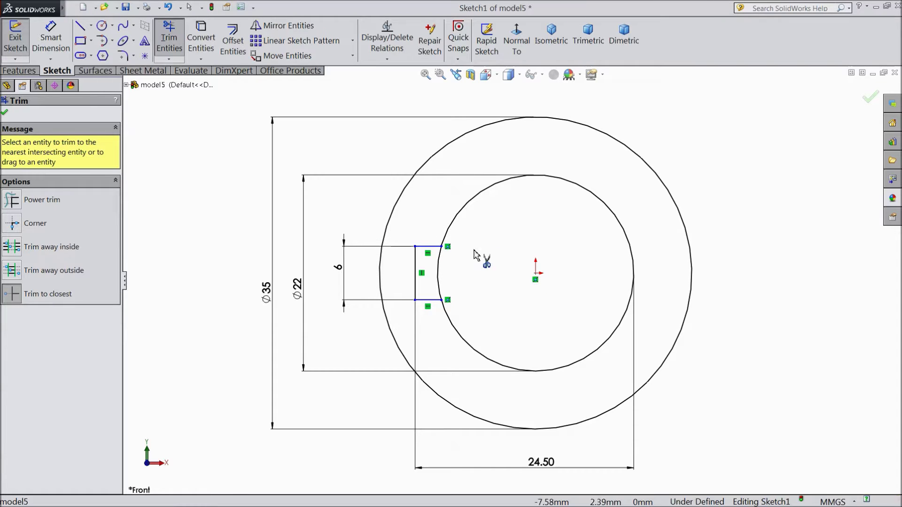
left_click(438, 275)
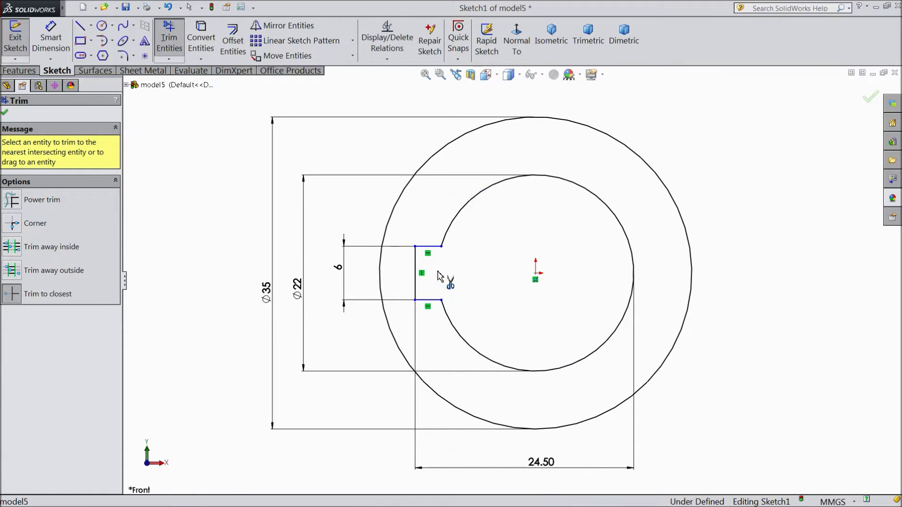
left_click(6, 114)
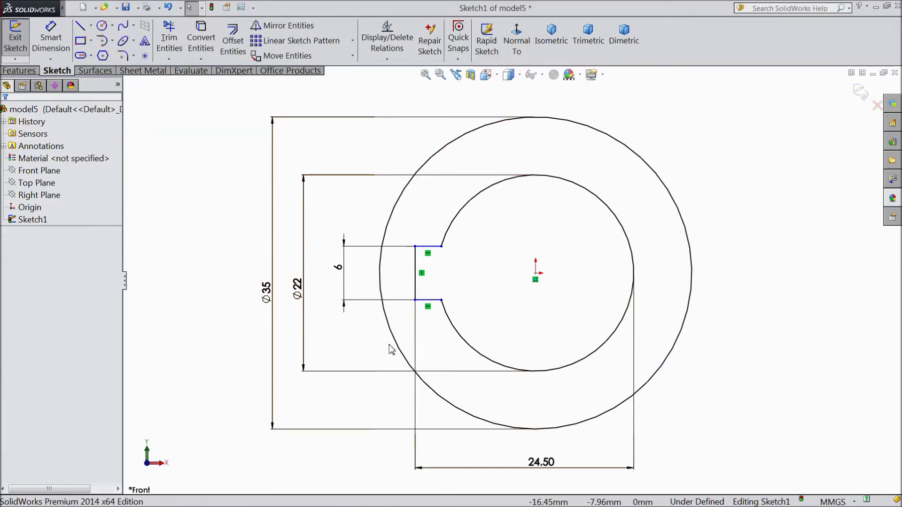
scroll(391, 350, "up", 1)
scroll(657, 186, "up", 2)
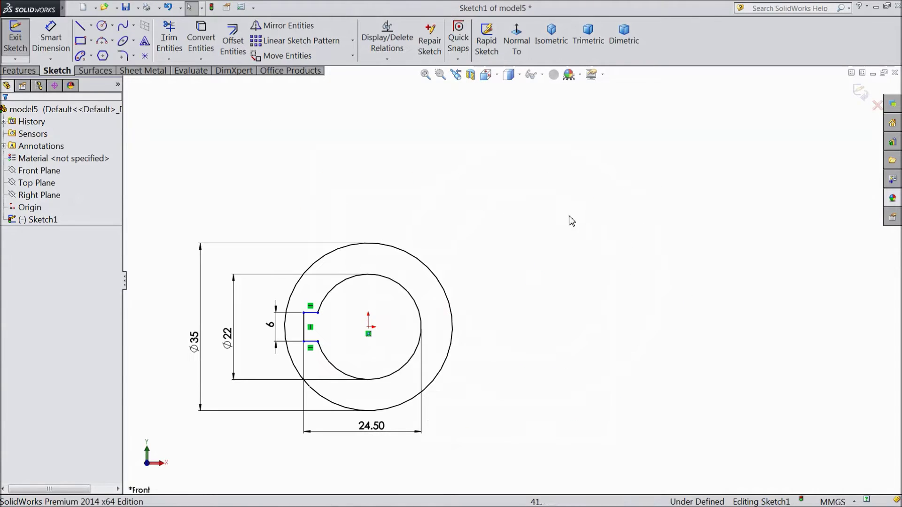
Step: Draw a centerpoint arc slot about the origin: R85.13, 33.25° sweep, 22.05 wide
left_click(91, 57)
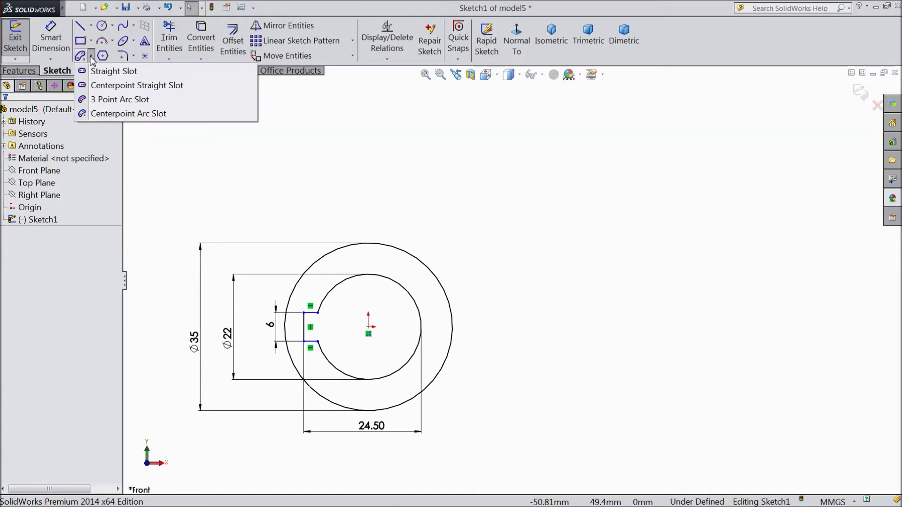
left_click(130, 116)
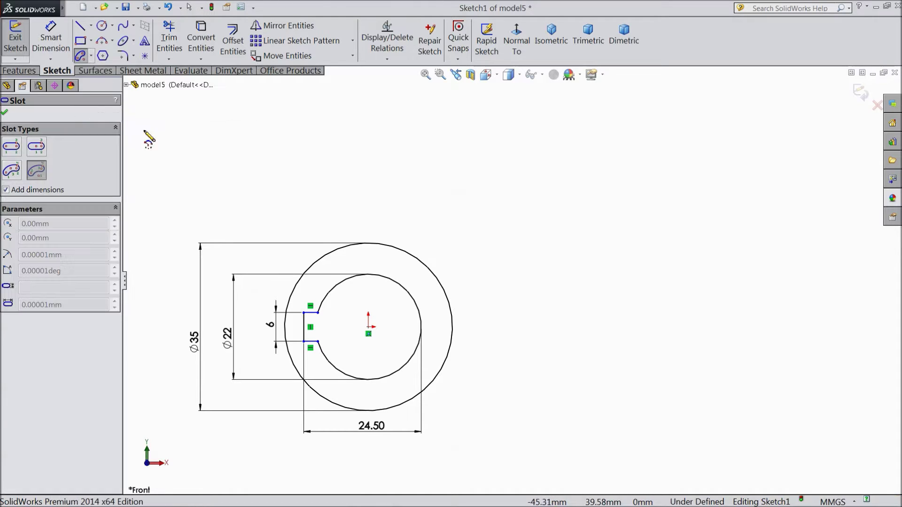
left_click(369, 328)
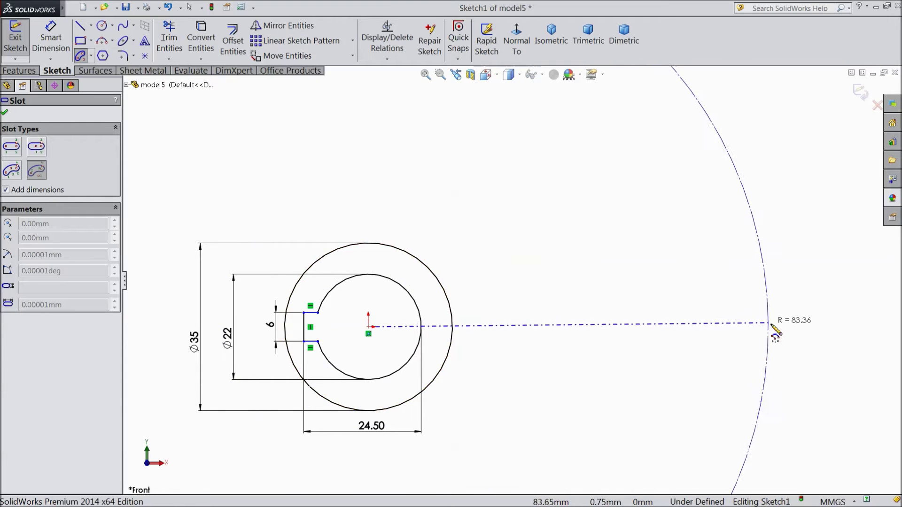
left_click(778, 327)
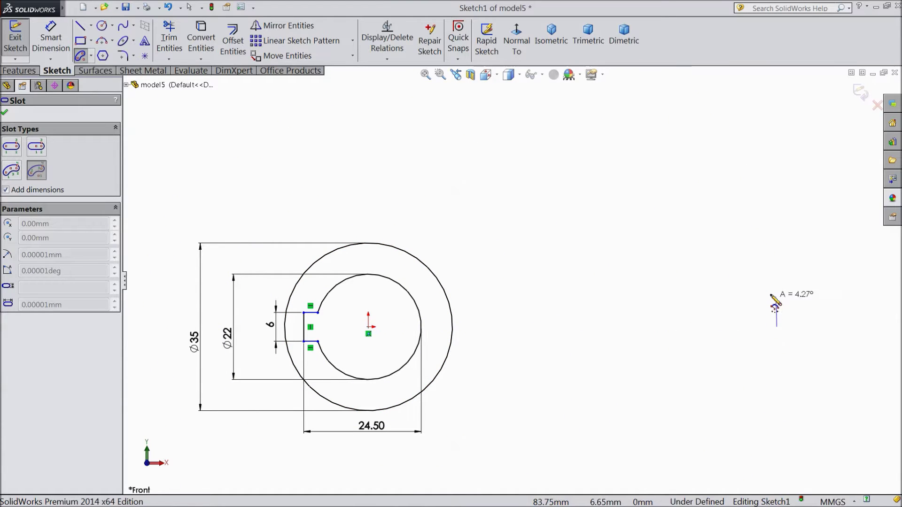
scroll(680, 118, "up", 1)
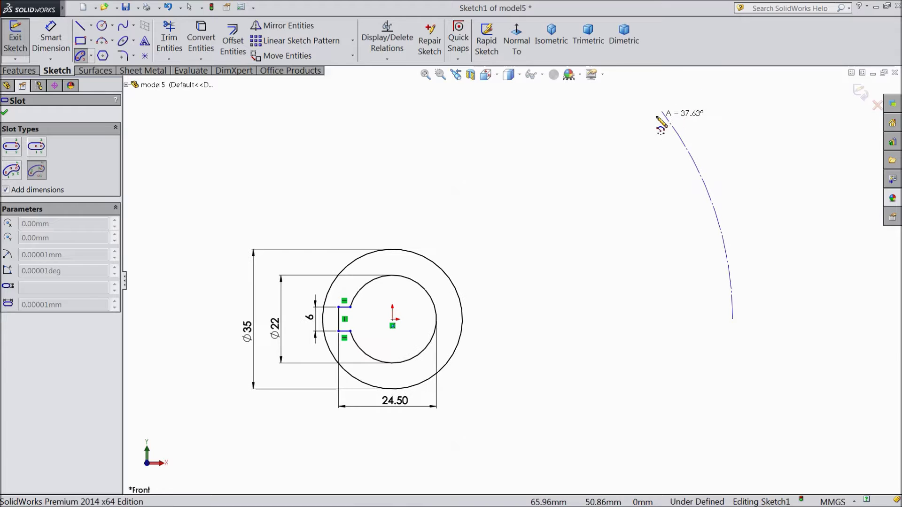
left_click(678, 141)
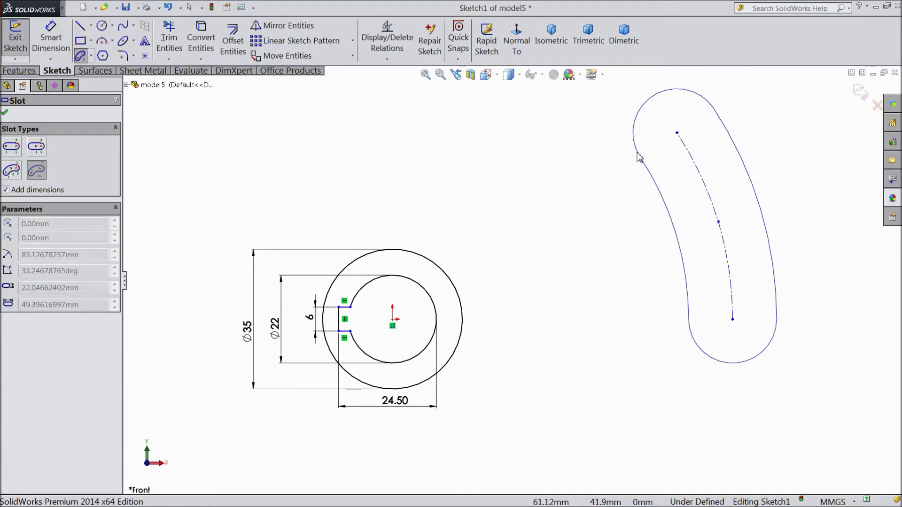
left_click(648, 212)
key("z")
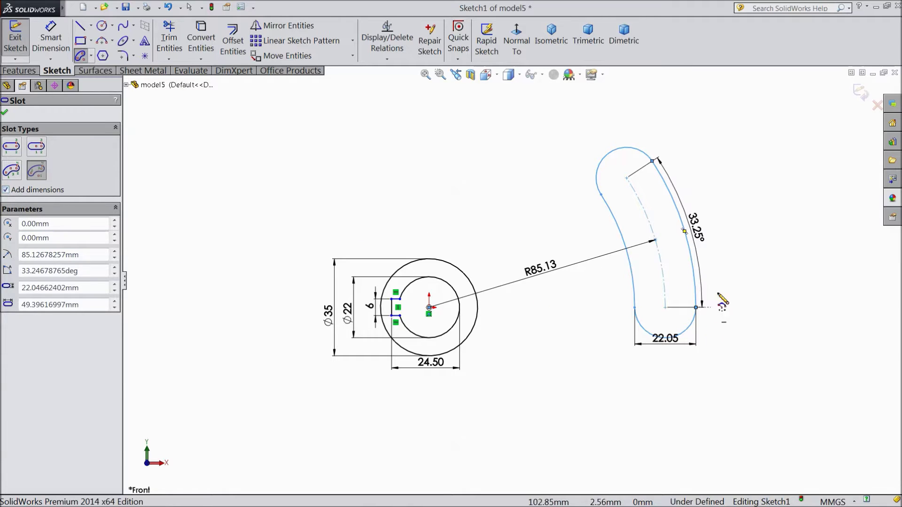
Step: Dimension the slot's end arc to R6 and change its sweep angle to 30°
left_click(5, 114)
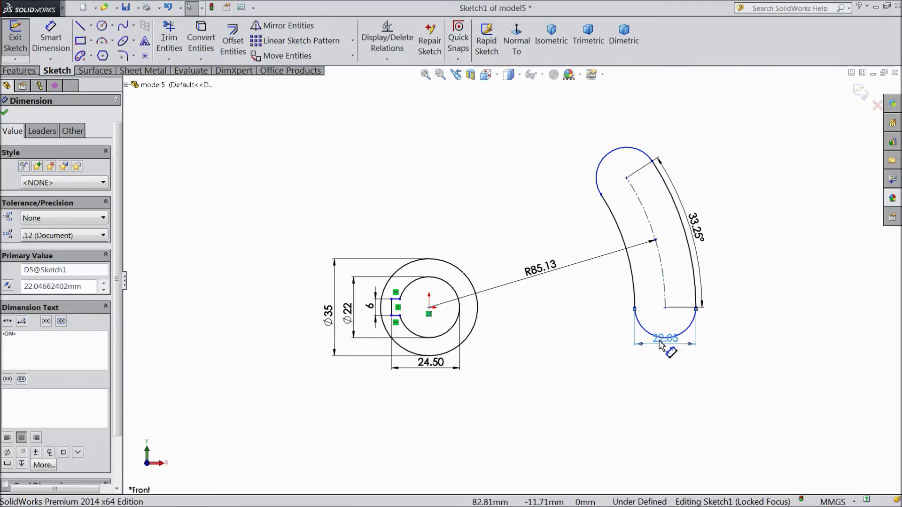
key("Escape")
left_click(46, 39)
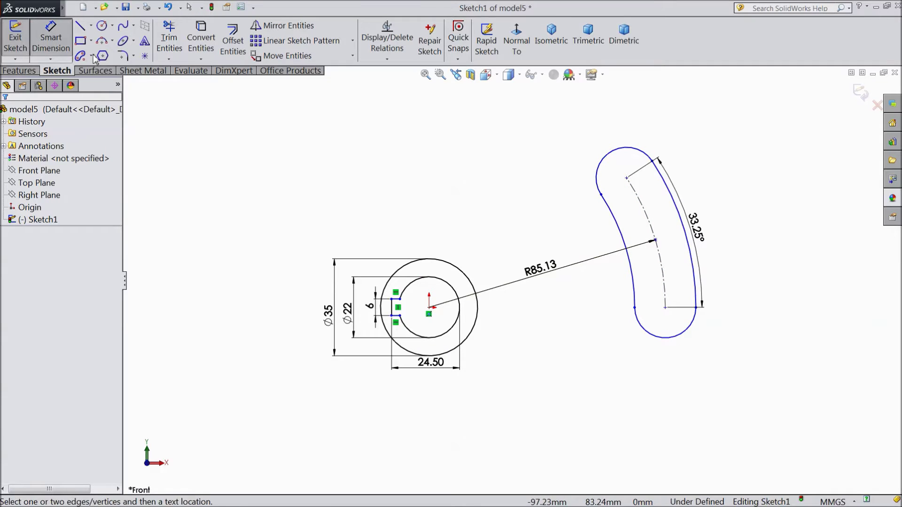
left_click(603, 160)
left_click(543, 137)
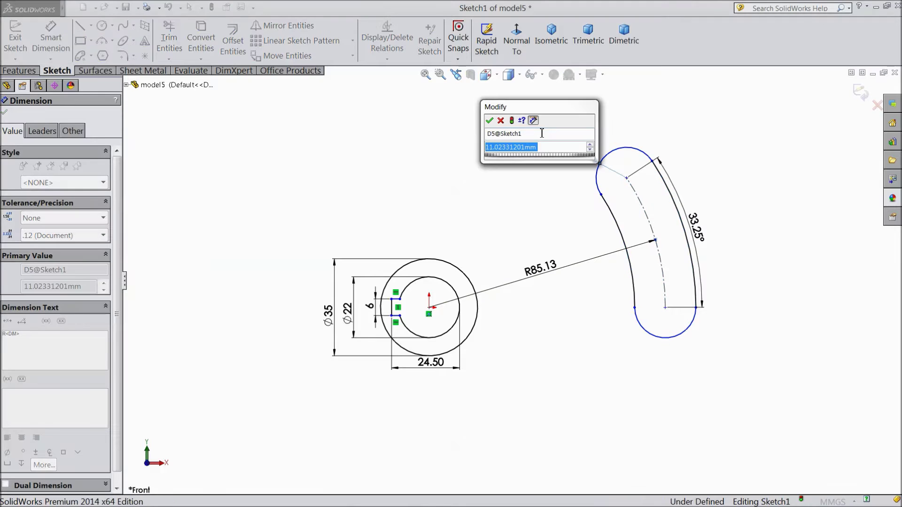
type("6")
left_click(489, 121)
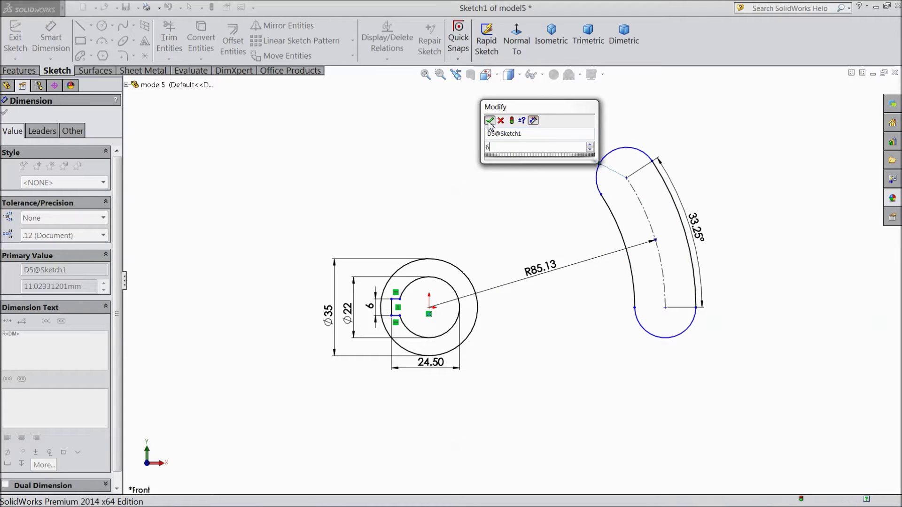
left_click(699, 225)
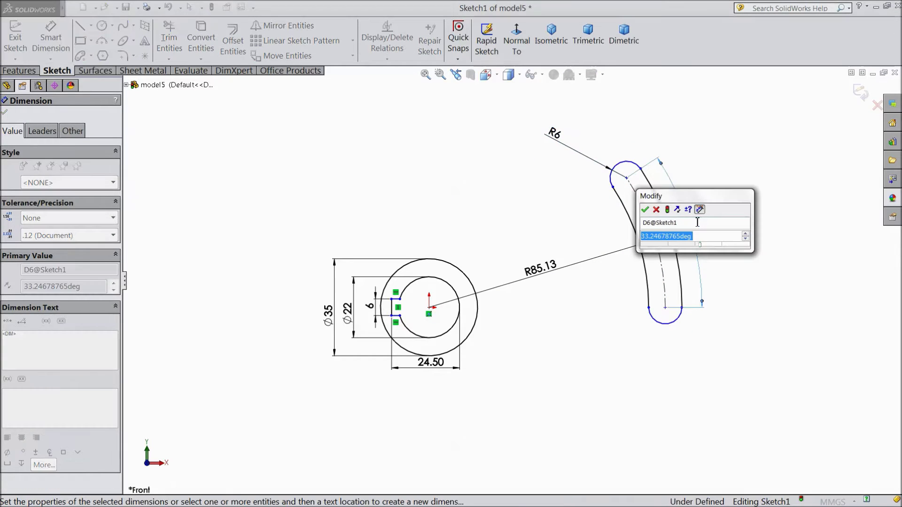
type("30")
left_click(645, 210)
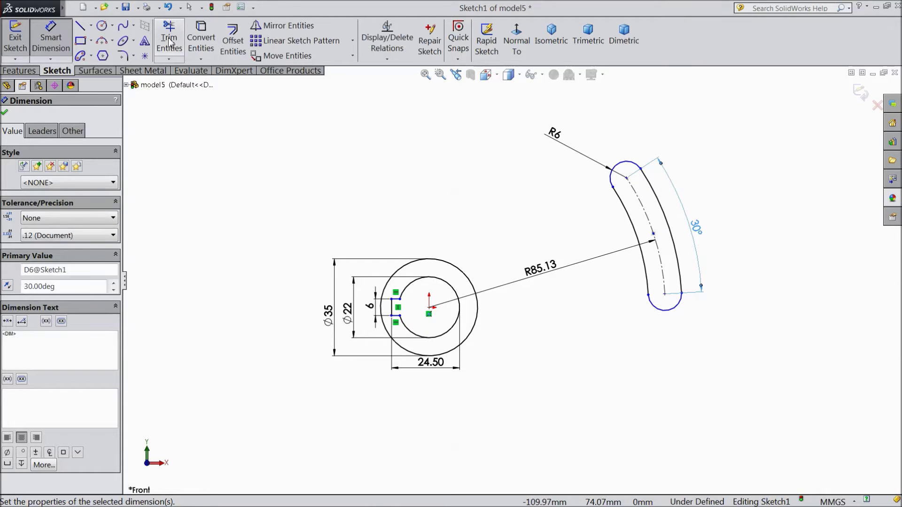
Step: Offset the curved slot outline 6 mm outward
left_click(232, 46)
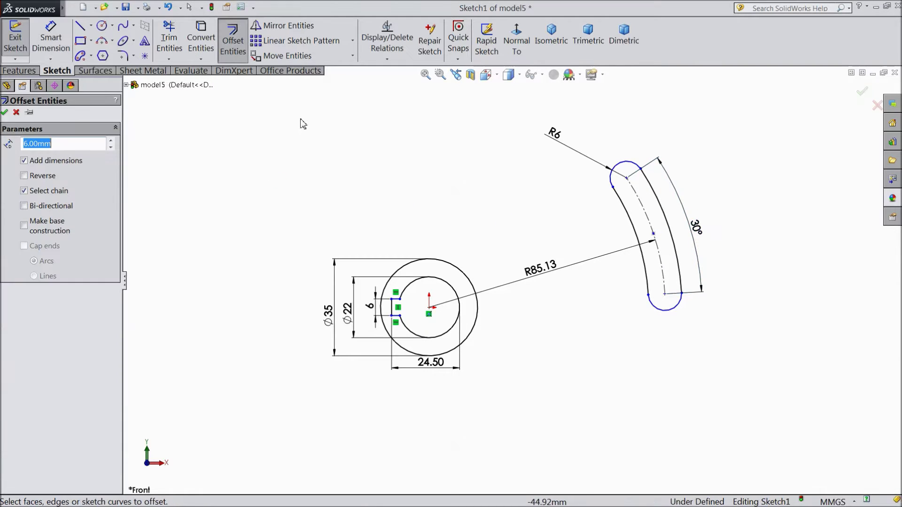
left_click(622, 211)
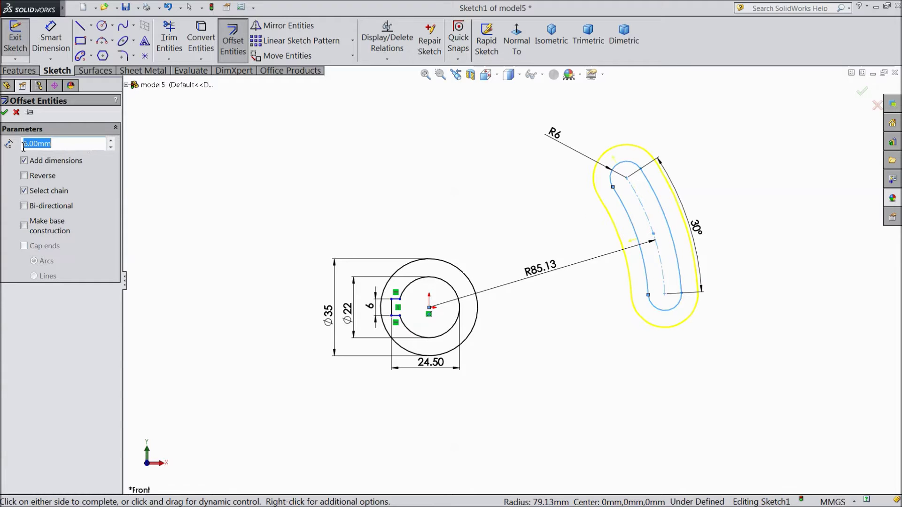
left_click(4, 112)
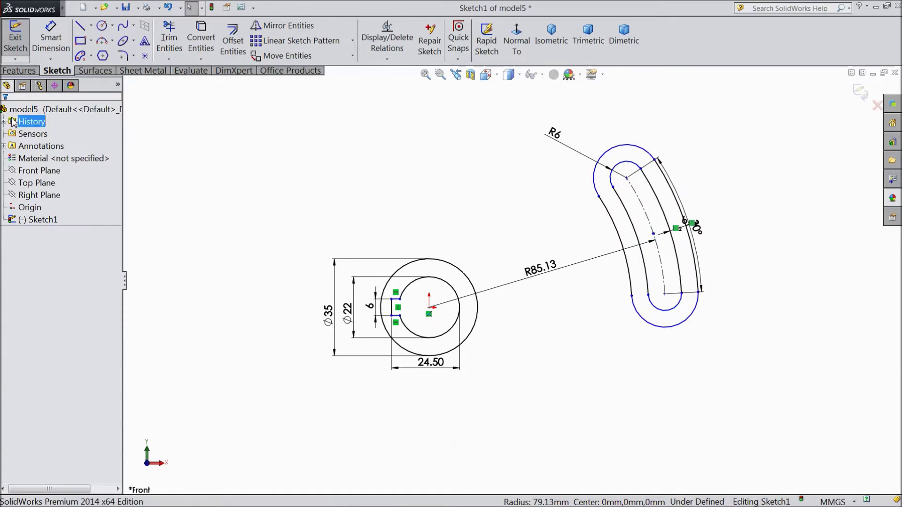
scroll(632, 278, "down", 3)
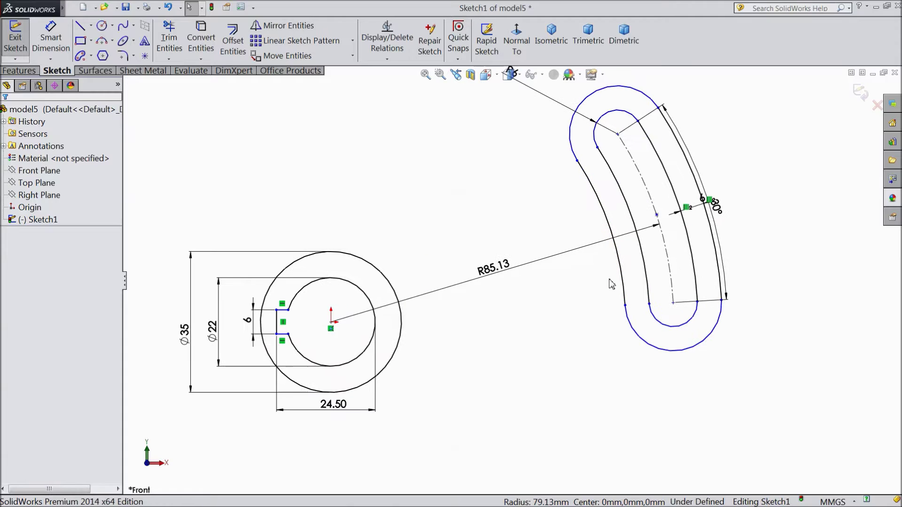
Step: Draw a horizontal line from the bottom of the Ø35 circle toward the slot
left_click(79, 29)
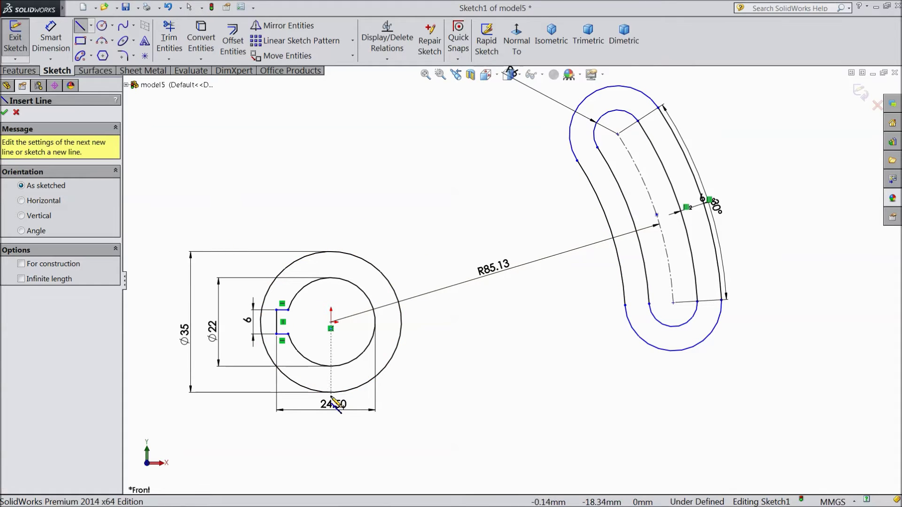
left_click_drag(331, 392, 350, 392)
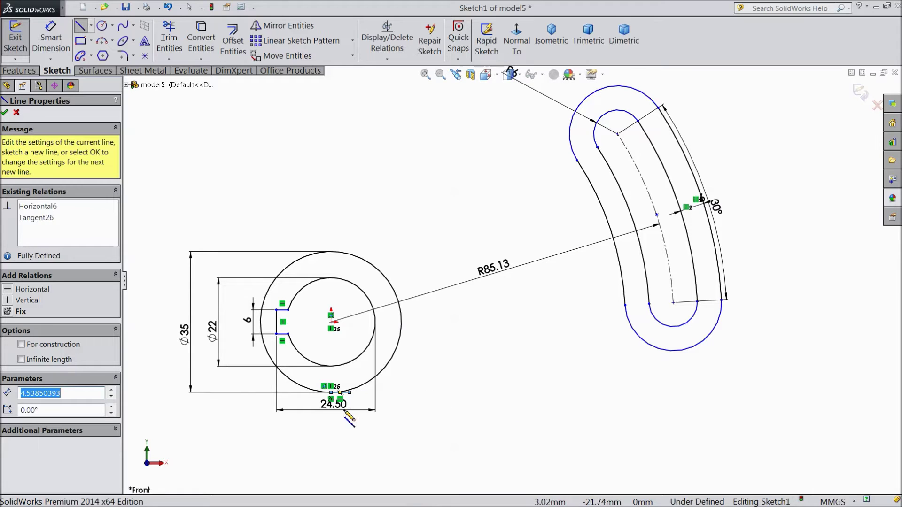
key("ctrl+z")
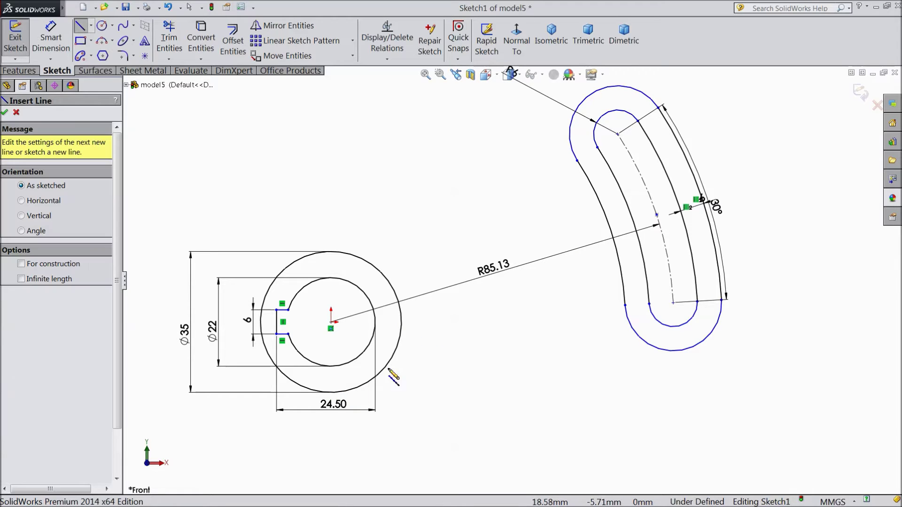
left_click(331, 392)
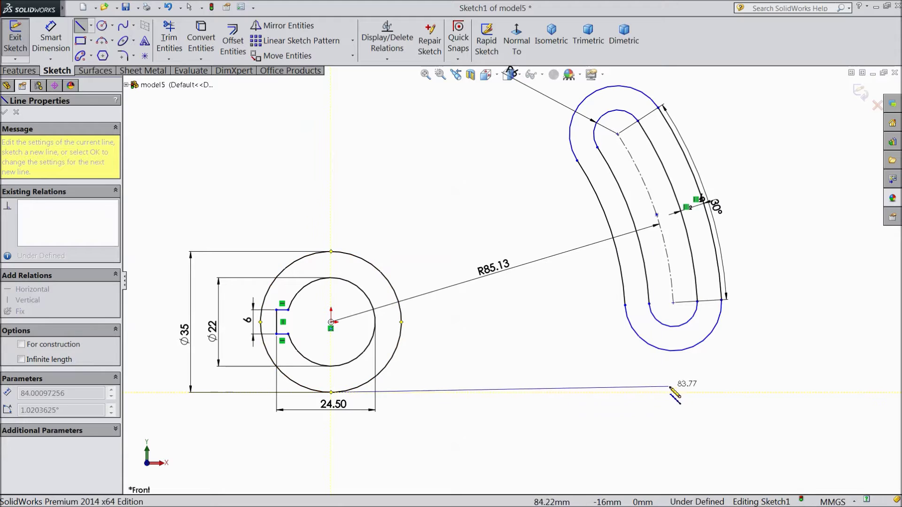
left_click(693, 393)
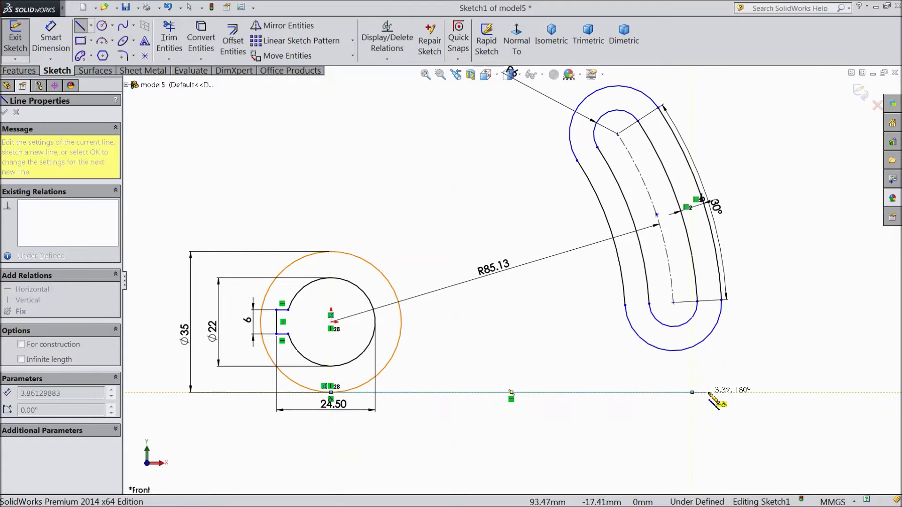
right_click(713, 395)
left_click(747, 86)
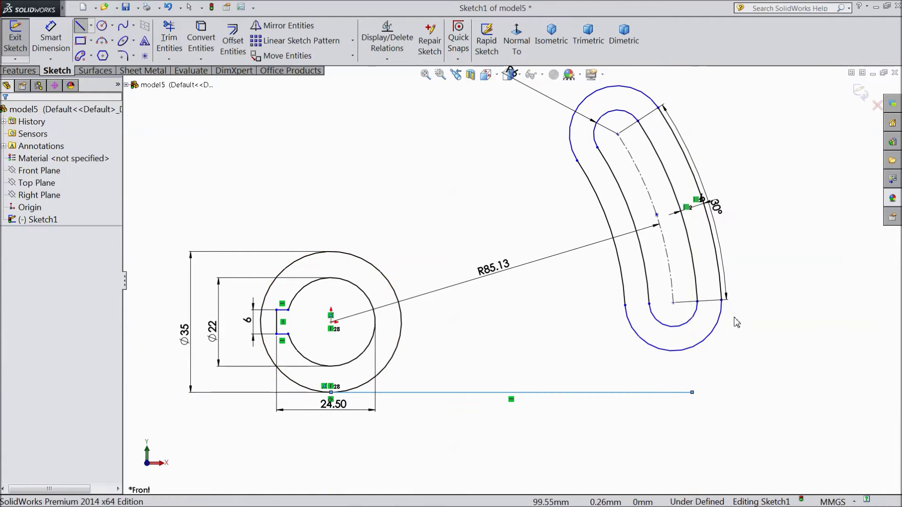
Step: Make the line's right end coincident with and tangent to the slot's lower outer arc
left_click(692, 393)
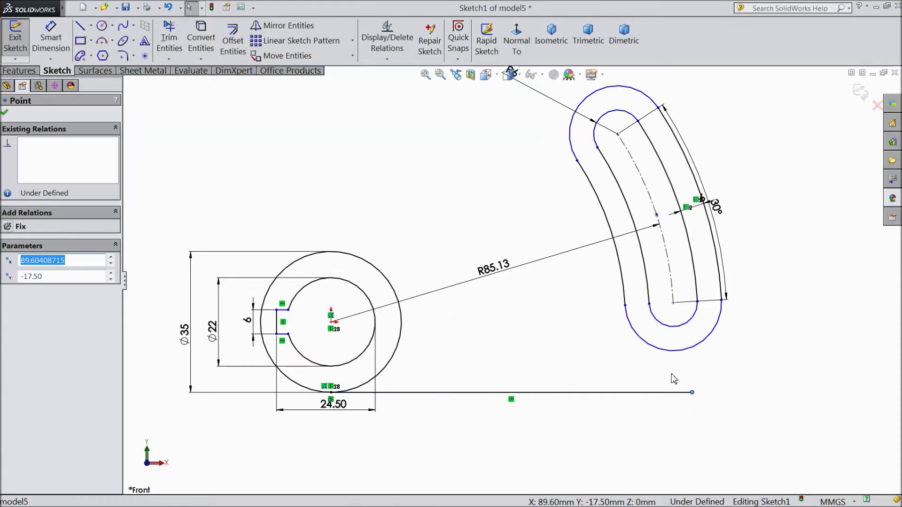
left_click(679, 353, "ctrl")
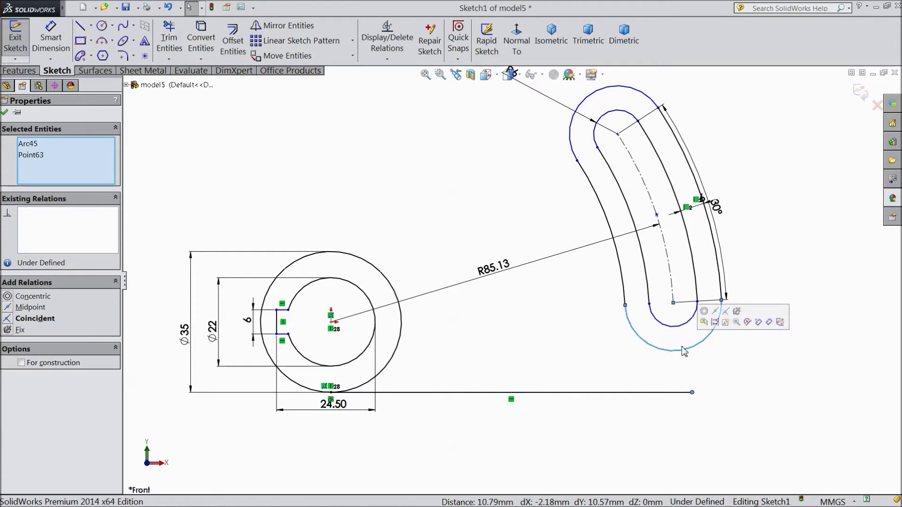
left_click(726, 312)
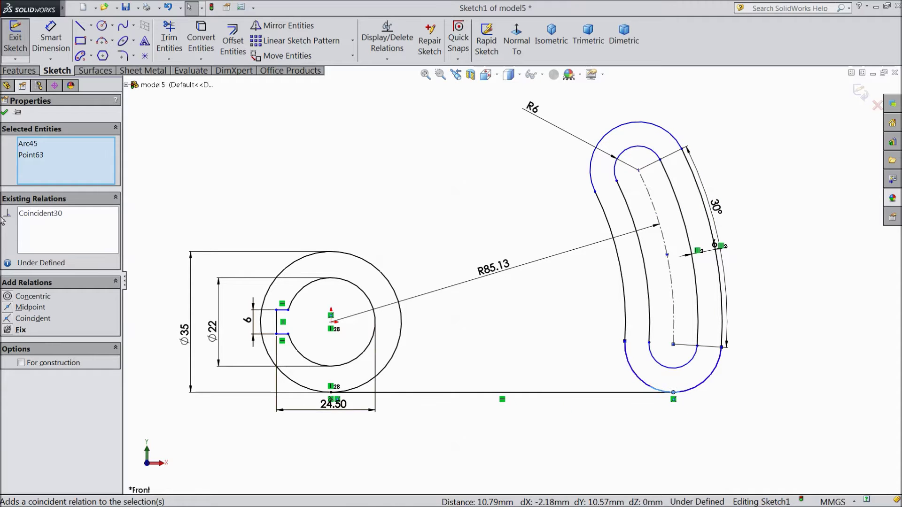
left_click(4, 113)
scroll(686, 413, "down", 5)
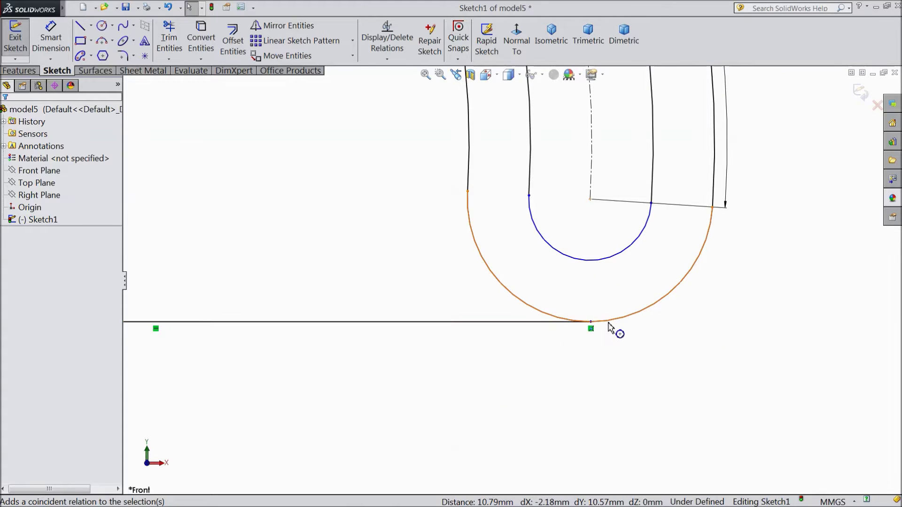
left_click(609, 328)
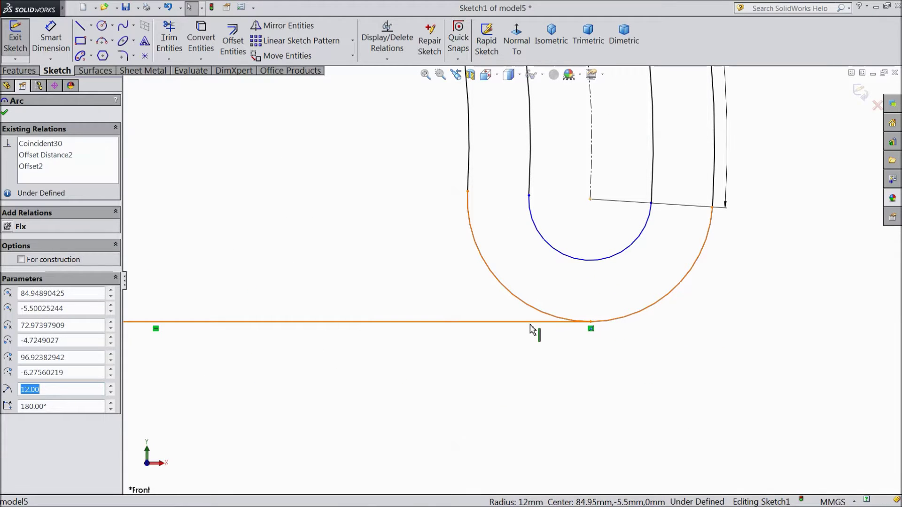
left_click(536, 324, "ctrl")
left_click(555, 285)
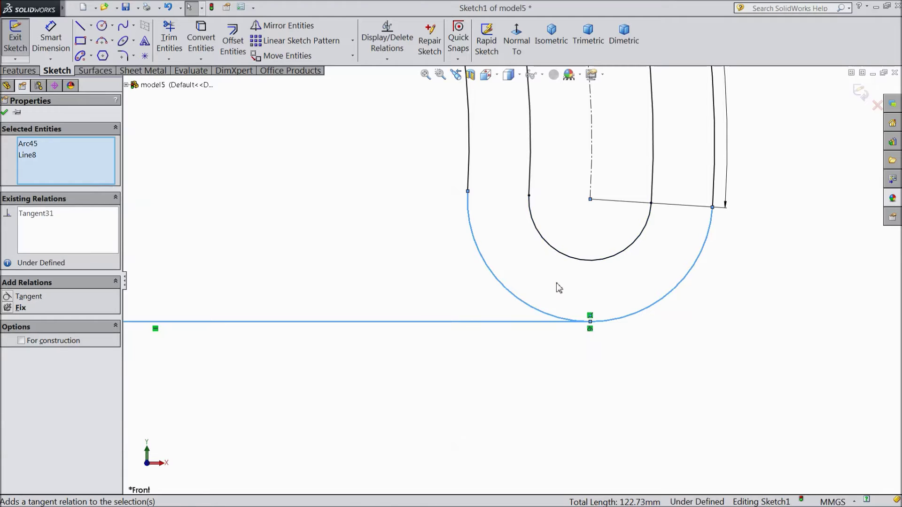
key("z")
key("z")
key("z")
key("z")
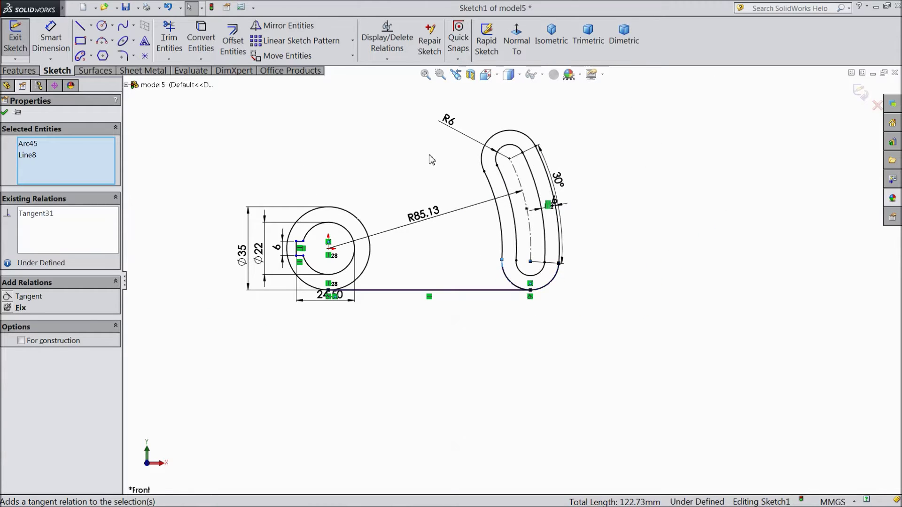
scroll(430, 158, "up", 1)
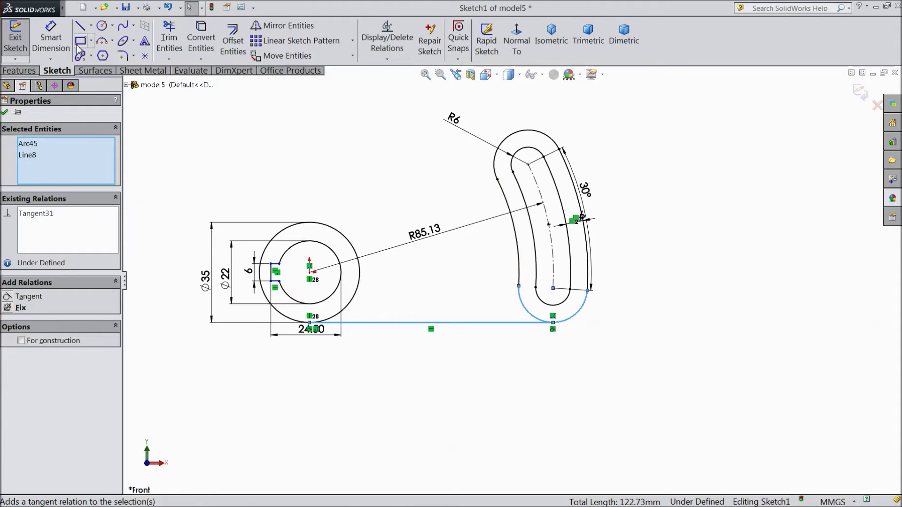
Step: Draw a three-point arc from the slot's top outer arc to the Ø35 hub circle
left_click(113, 40)
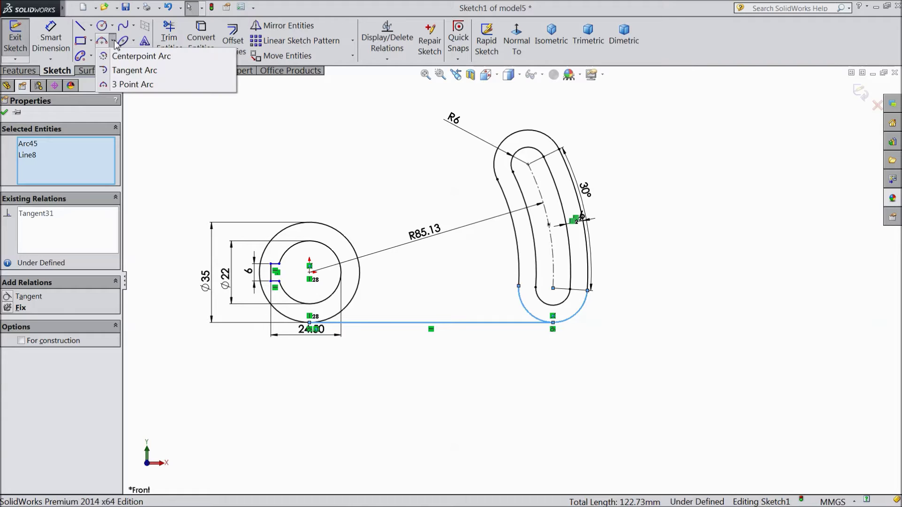
left_click(131, 85)
scroll(405, 195, "up", 2)
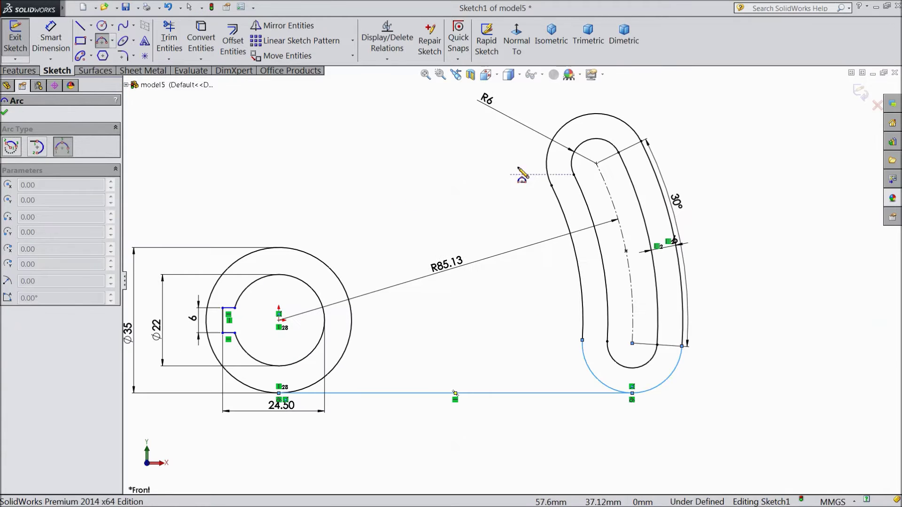
left_click(546, 163)
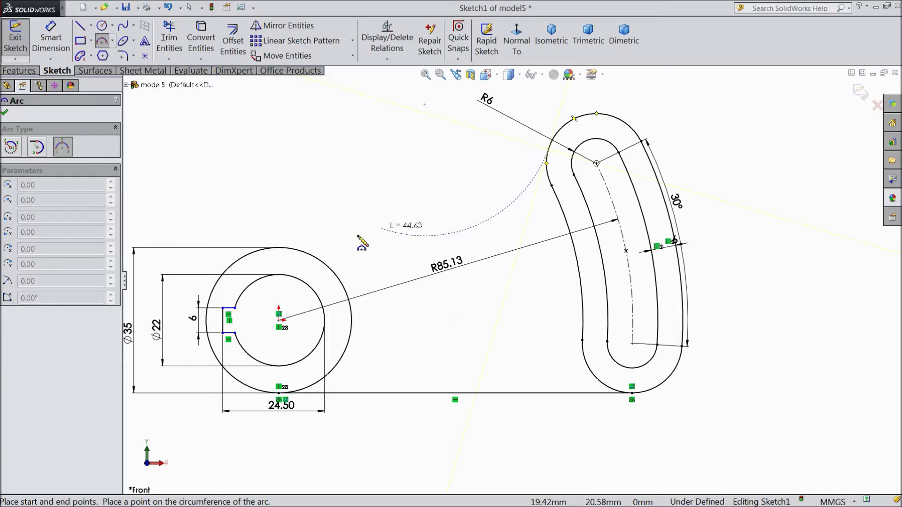
left_click(305, 252)
left_click(432, 214)
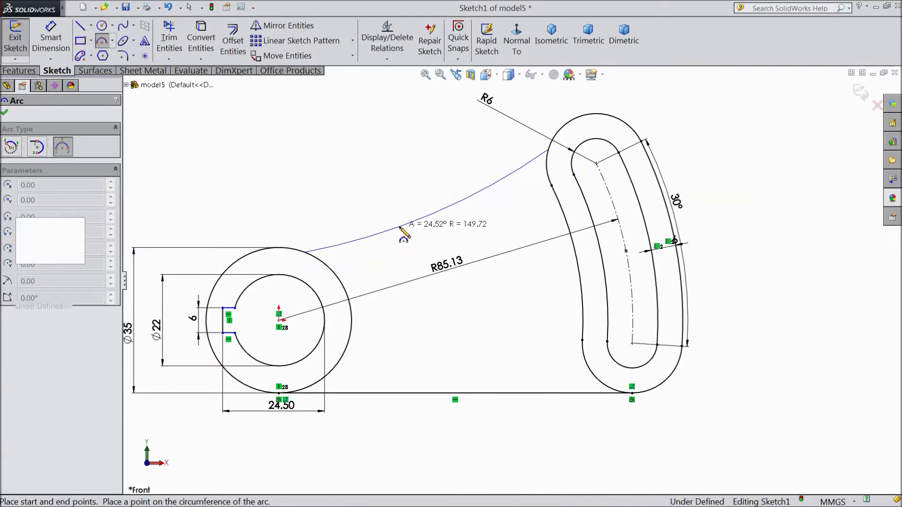
left_click(5, 114)
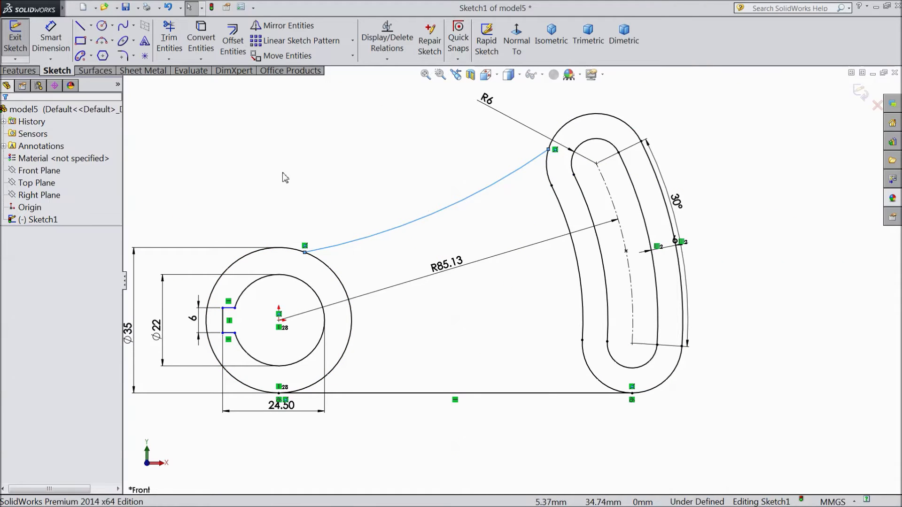
Step: Make the arc tangent to the slot's top R6 arc and delete its coincident at the hub end
left_click(572, 125)
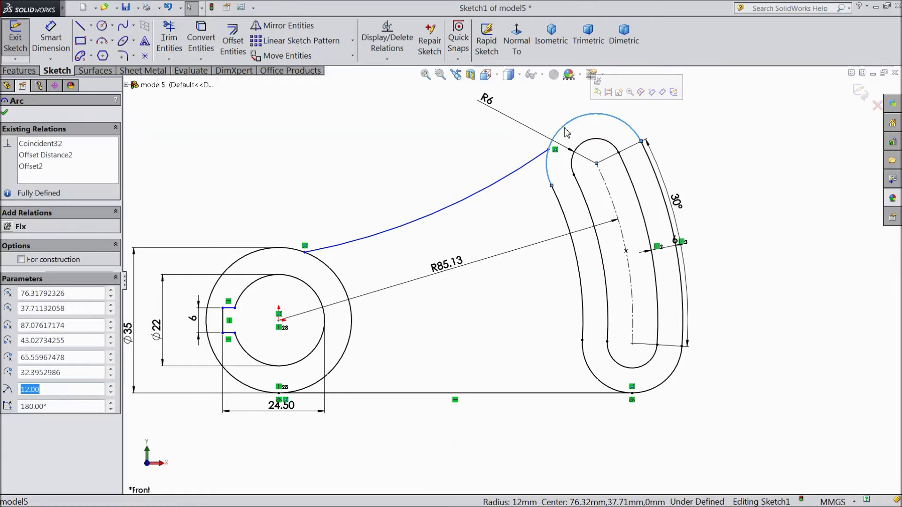
left_click(544, 154, "ctrl")
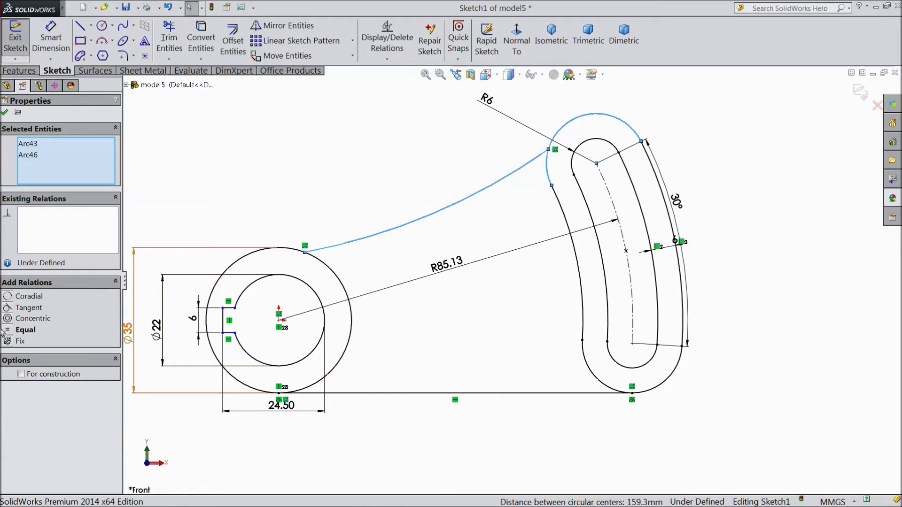
left_click(8, 308)
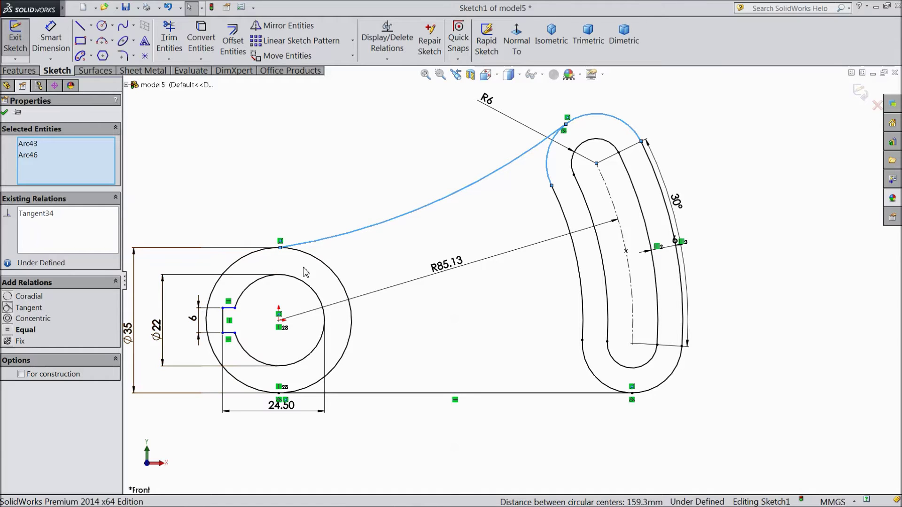
left_click_drag(313, 229, 264, 274)
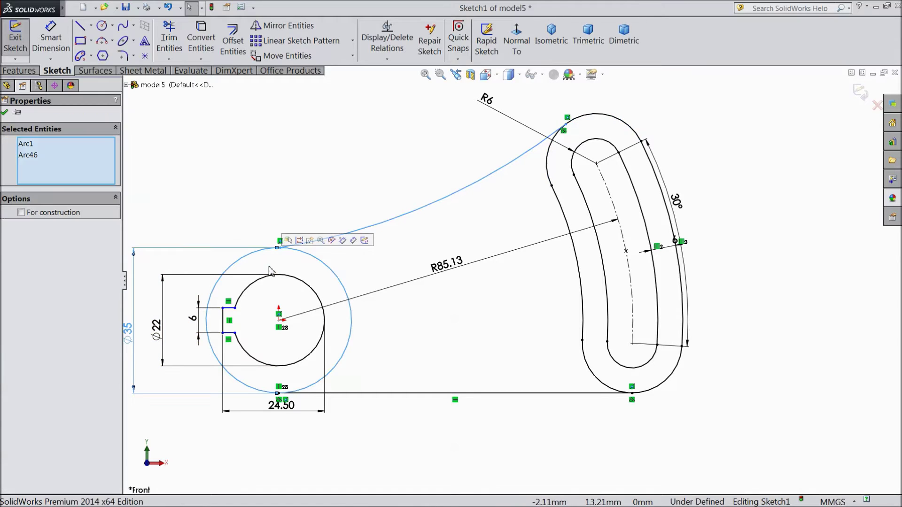
key("Escape")
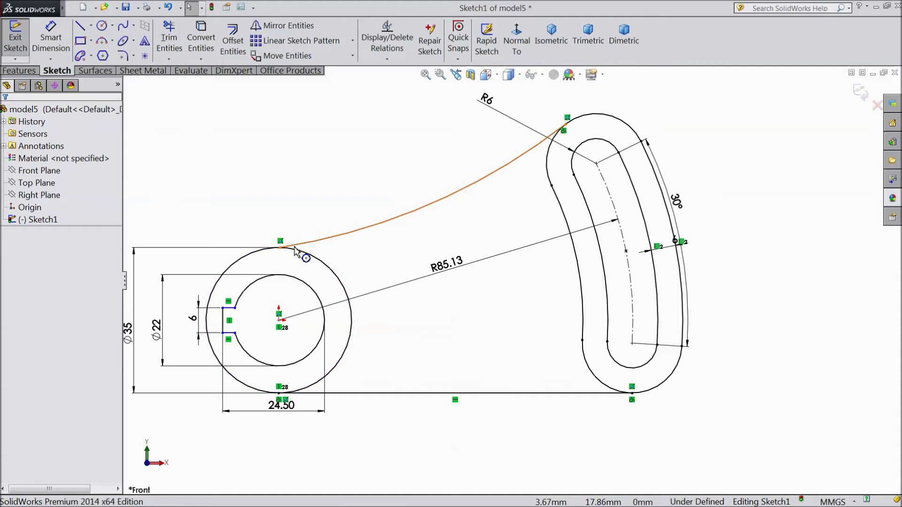
left_click(296, 248)
left_click(285, 249, "ctrl")
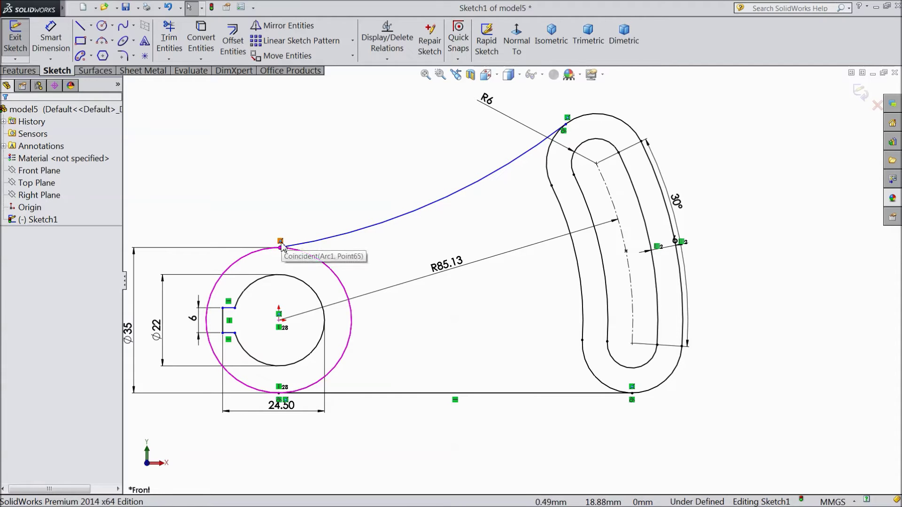
left_click(281, 246)
key("Delete")
Step: Make the arc tangent to the Ø35 circle with its endpoint coincident on it
left_click(309, 245)
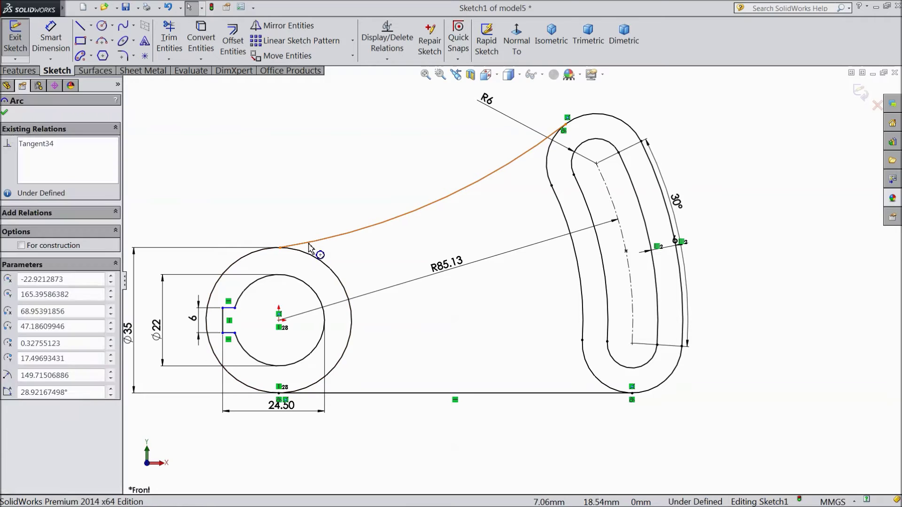
left_click(319, 265, "ctrl")
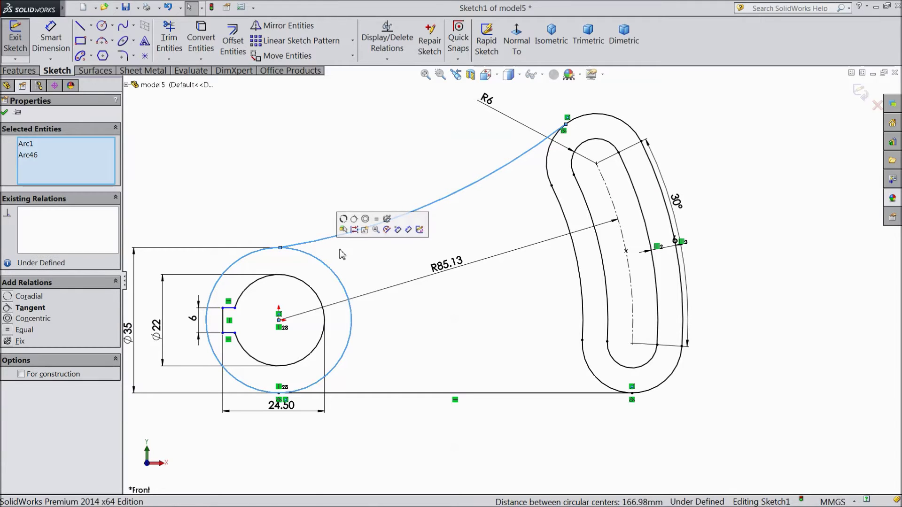
left_click(354, 219)
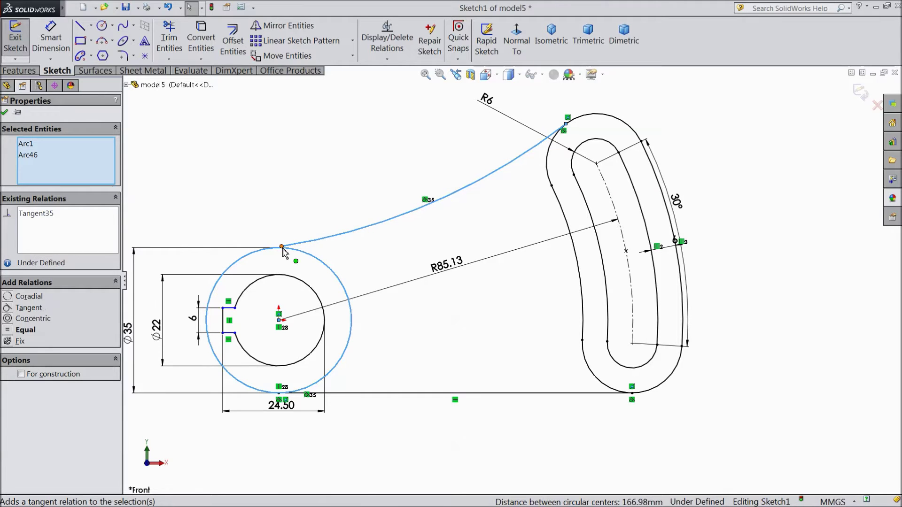
scroll(283, 252, "down", 5)
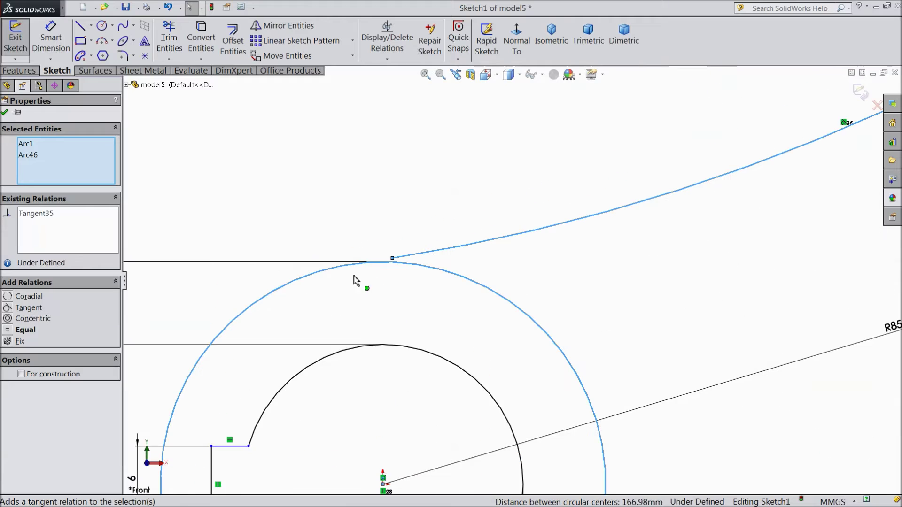
left_click(5, 113)
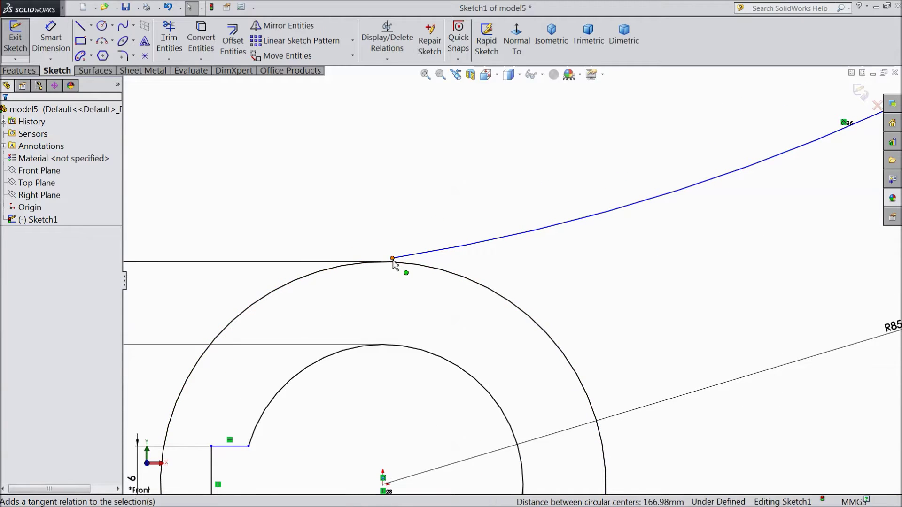
left_click(393, 258)
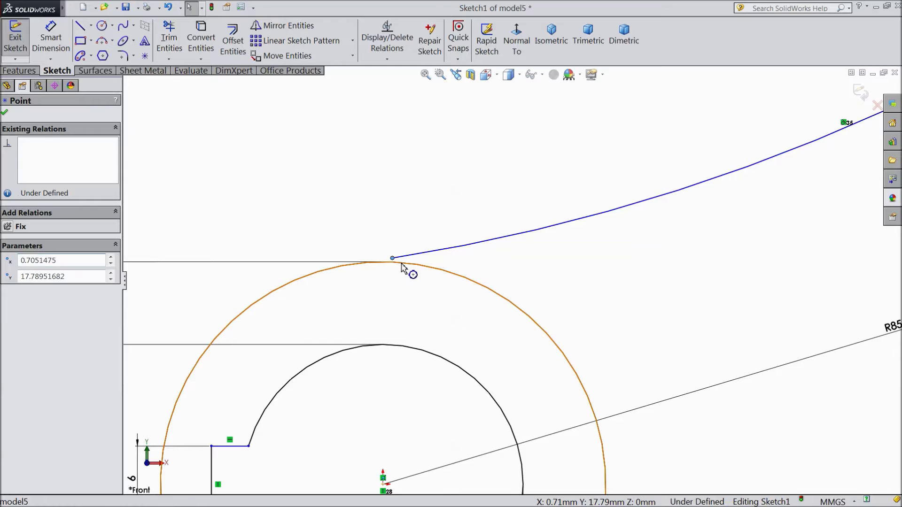
left_click(403, 263, "ctrl")
left_click(438, 222)
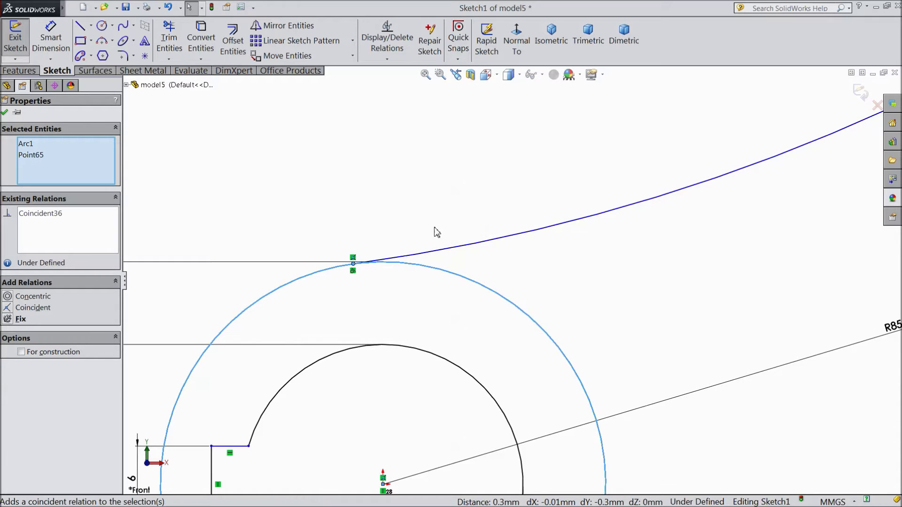
key("f")
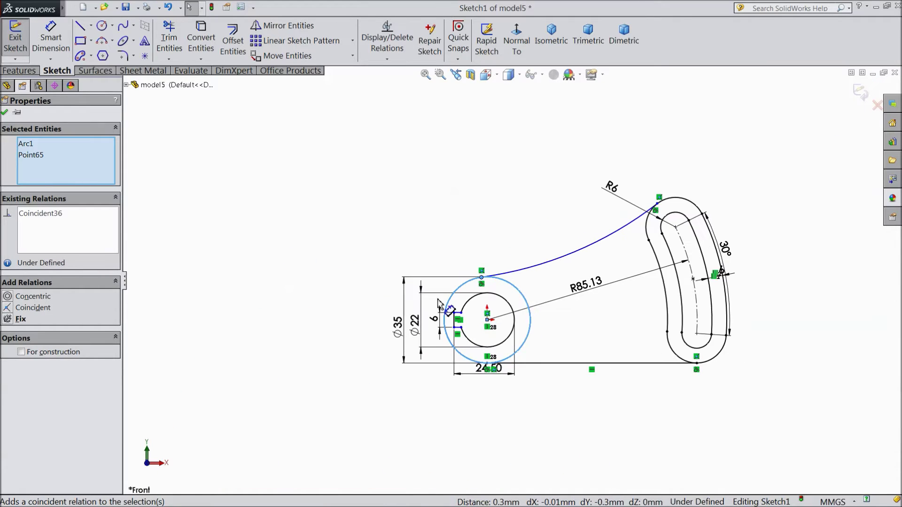
scroll(627, 295, "up", 3)
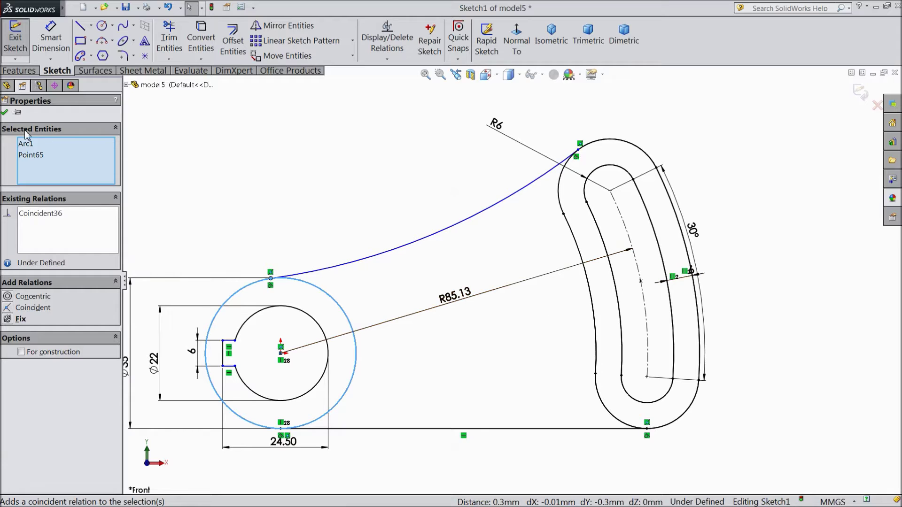
left_click(274, 191)
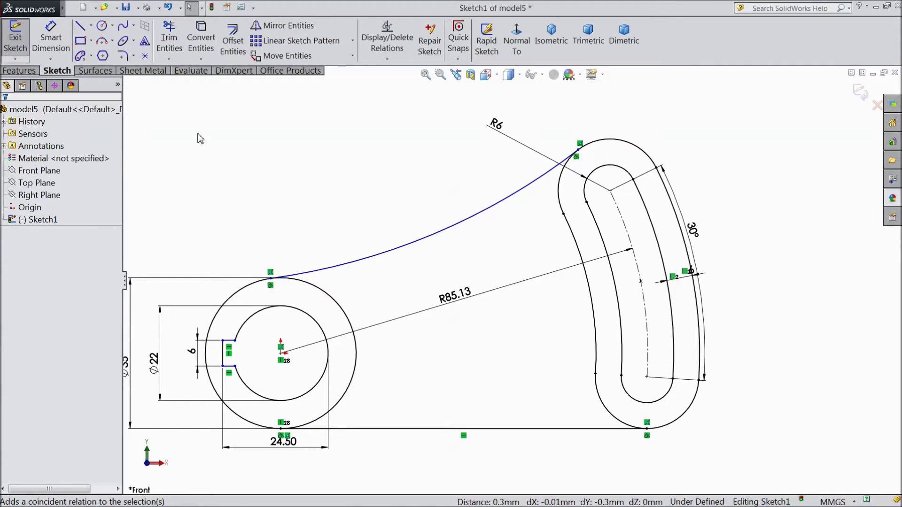
Step: Offset the long connecting arc and the baseline 6 mm to the inner side
left_click(233, 46)
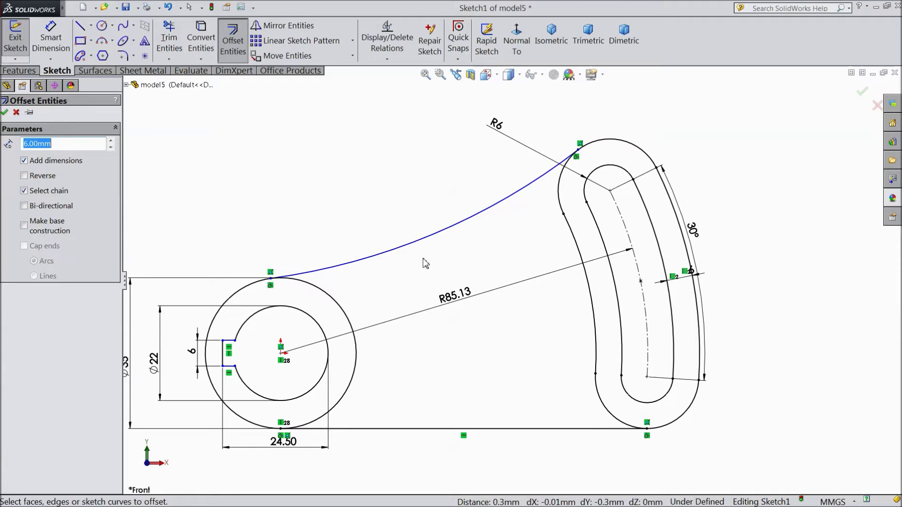
left_click(413, 245)
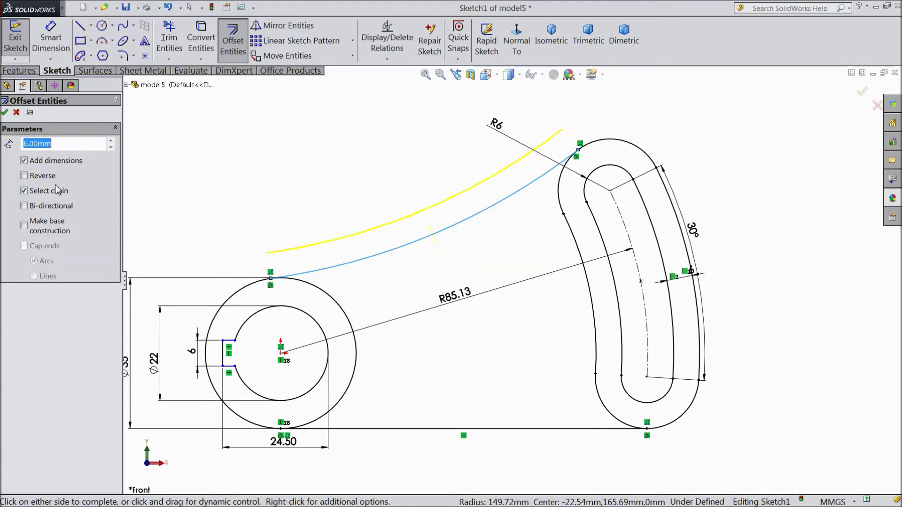
left_click(41, 178)
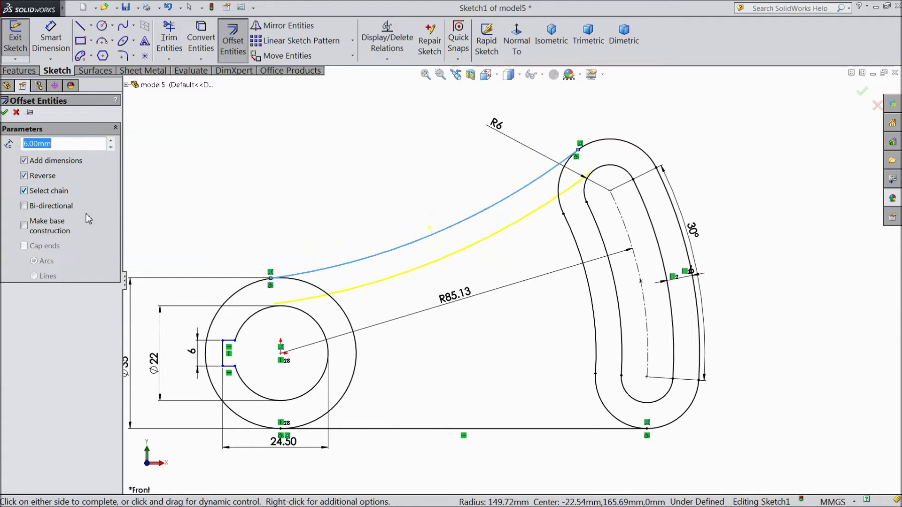
left_click(422, 428)
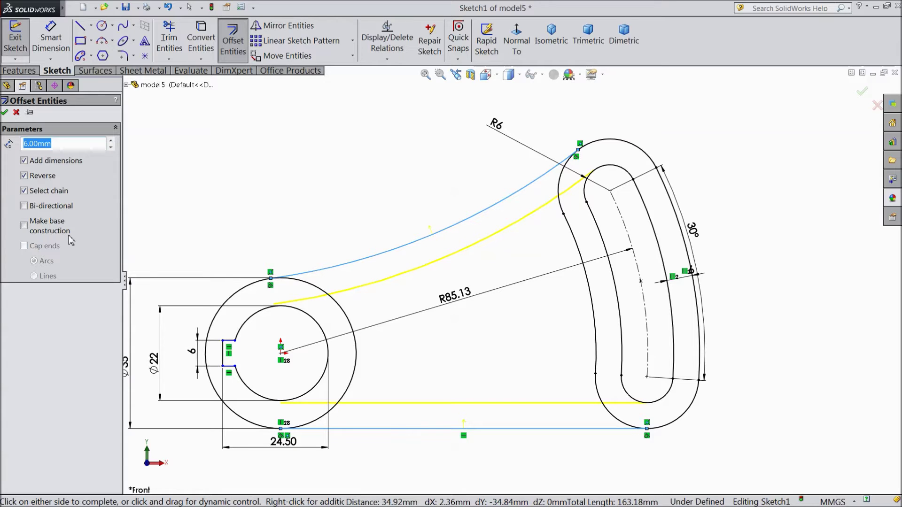
left_click(5, 113)
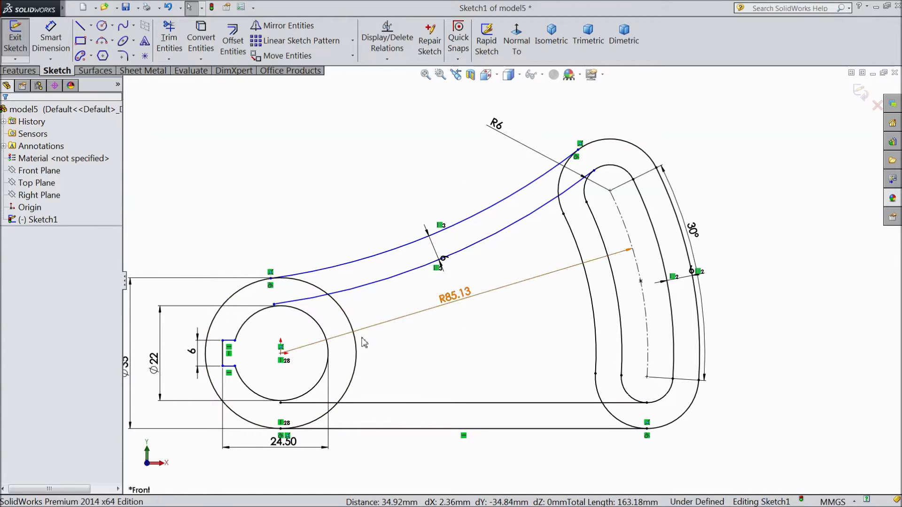
scroll(415, 407, "up", 1)
scroll(376, 399, "down", 2)
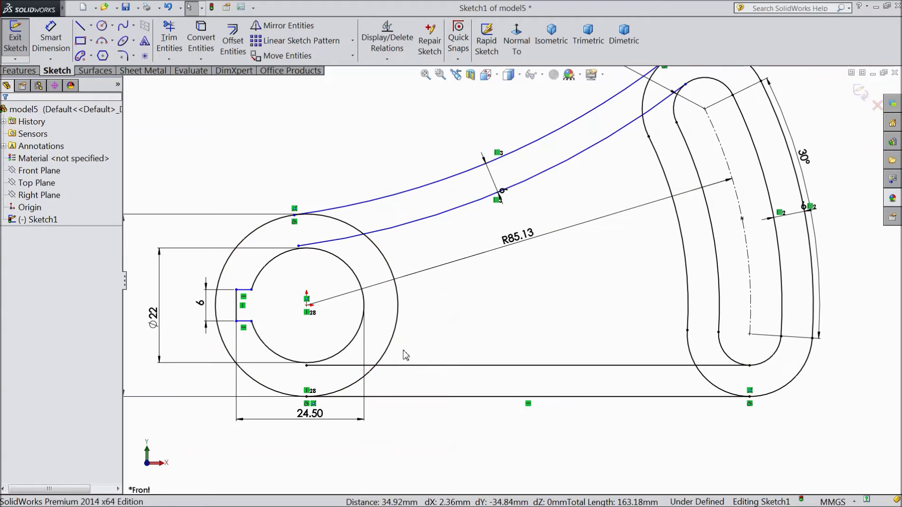
Step: Shorten the inner offset arc and drag the inner bottom line's left end right, opening a gap
left_click_drag(299, 248, 480, 216)
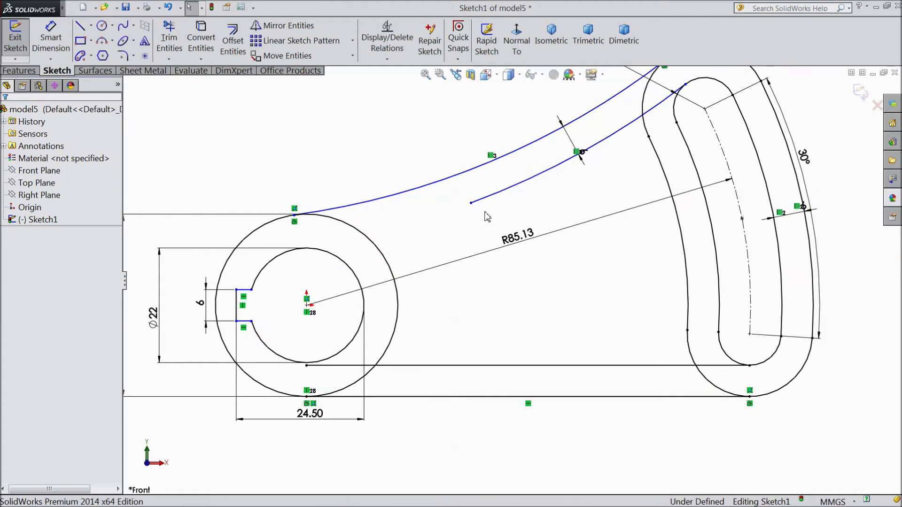
left_click(306, 365)
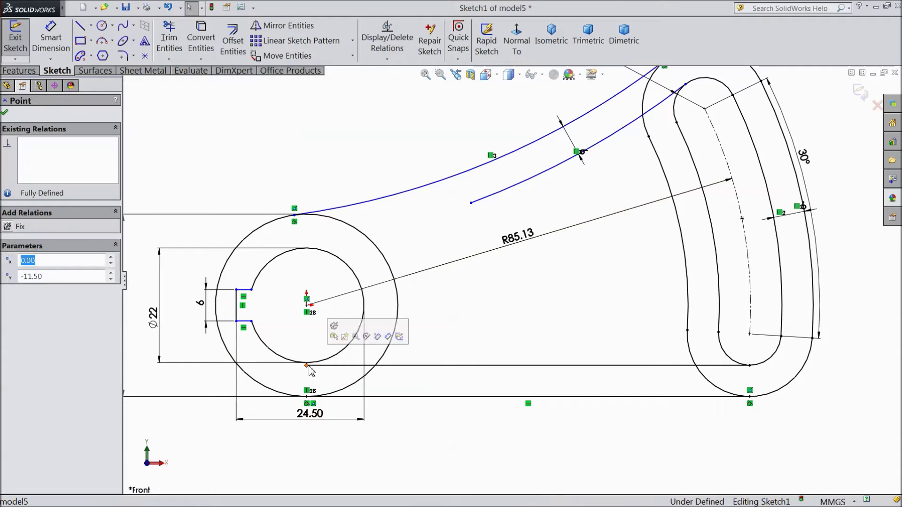
left_click(319, 365)
left_click(382, 369)
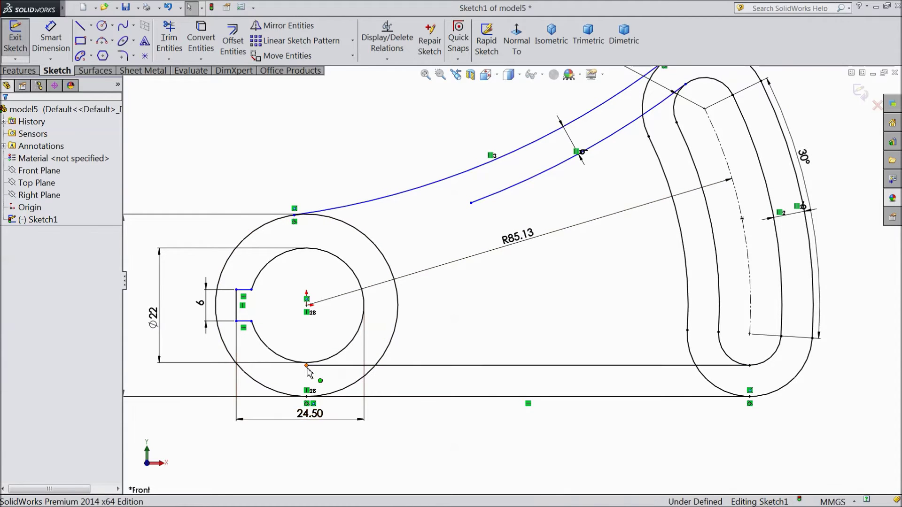
left_click_drag(308, 369, 498, 370)
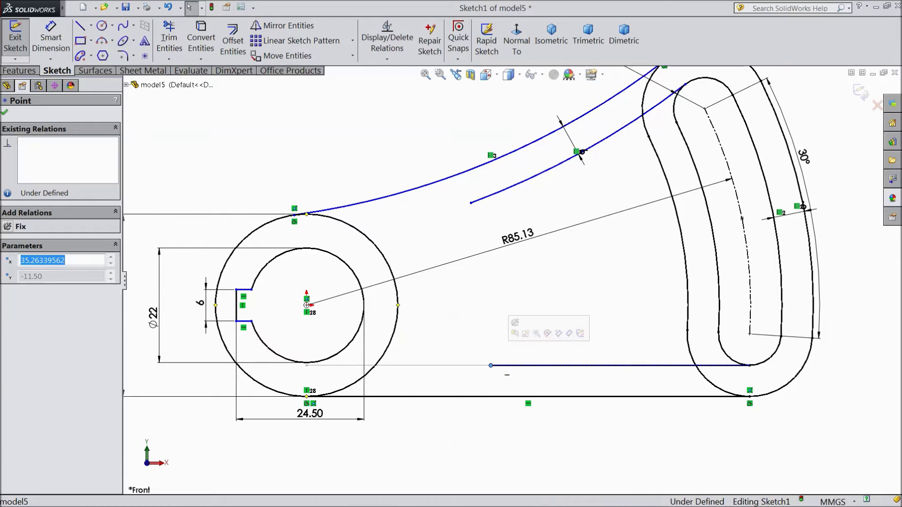
Step: Draw a 3-point arc from the inner curve's free end to the bottom line's free end, bulging toward the hub
left_click(102, 41)
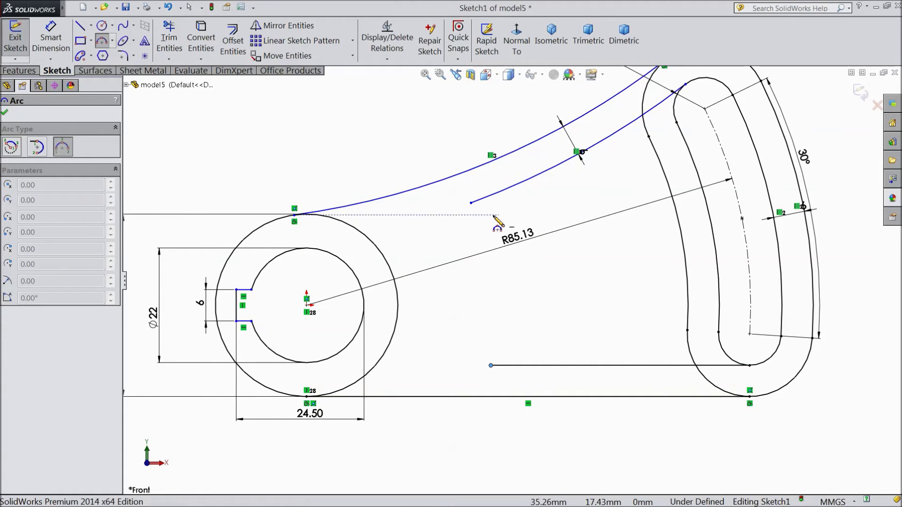
left_click(471, 202)
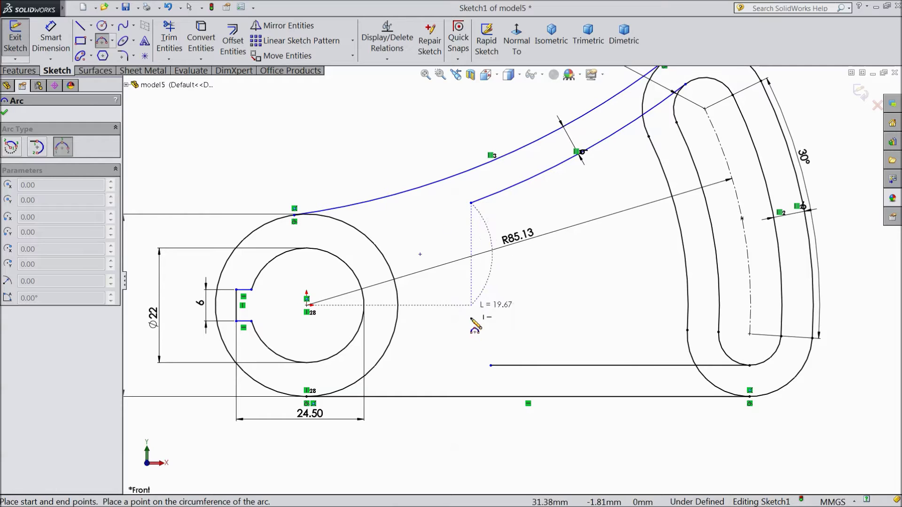
left_click(491, 366)
left_click(432, 290)
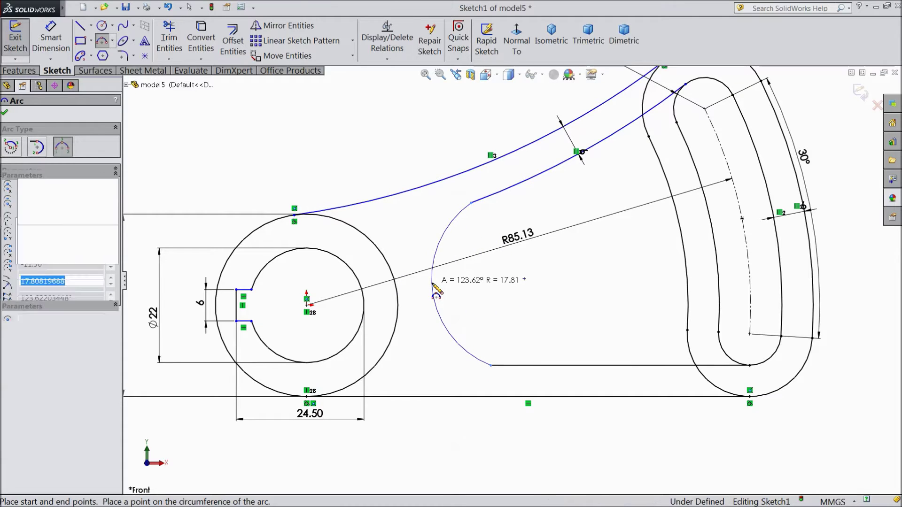
left_click(4, 114)
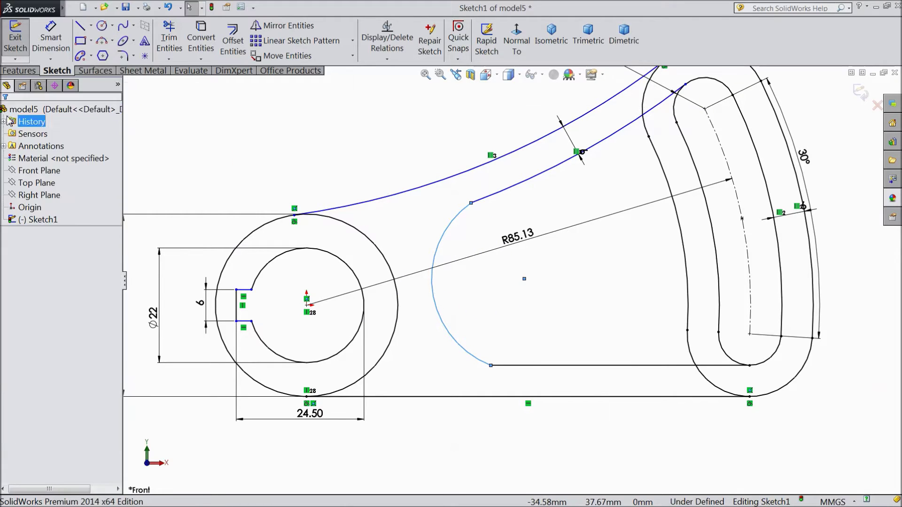
Step: Make the new arc tangent to both the inner arm curve and the inner bottom line
left_click(489, 201, "ctrl")
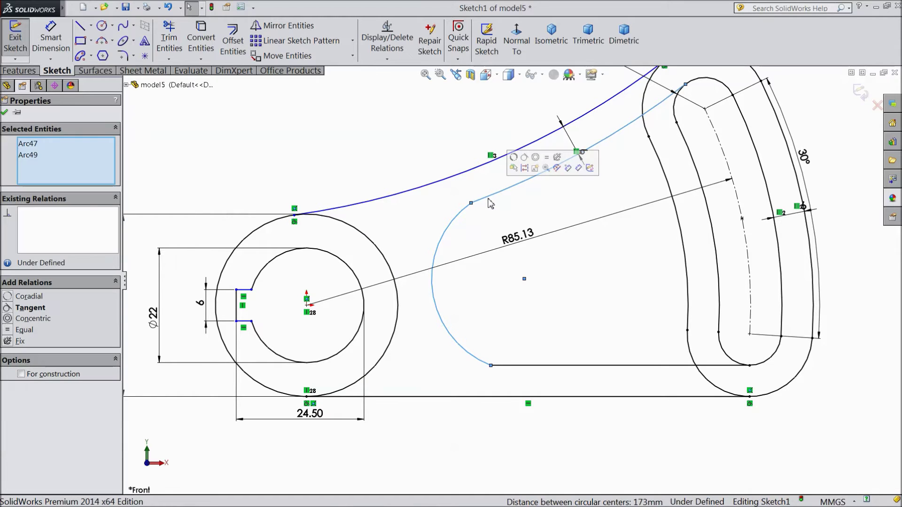
left_click(527, 166)
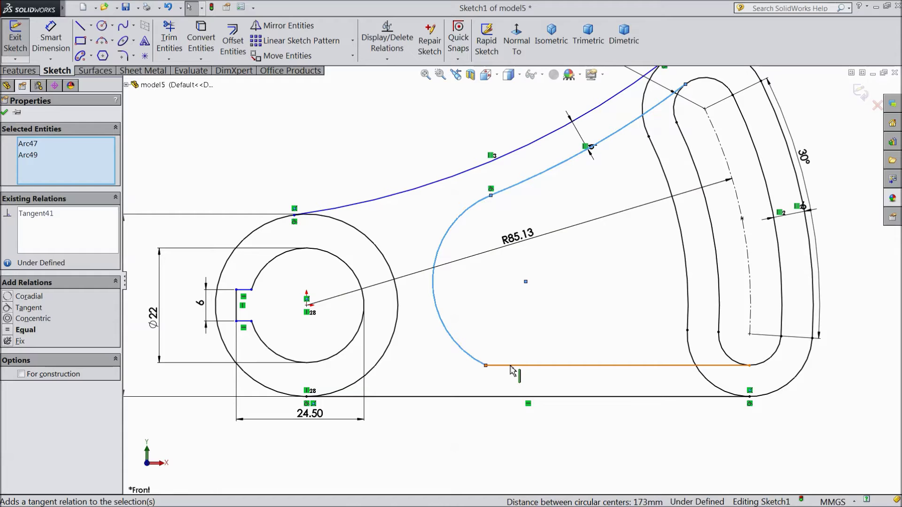
left_click(498, 365)
left_click(471, 360, "ctrl")
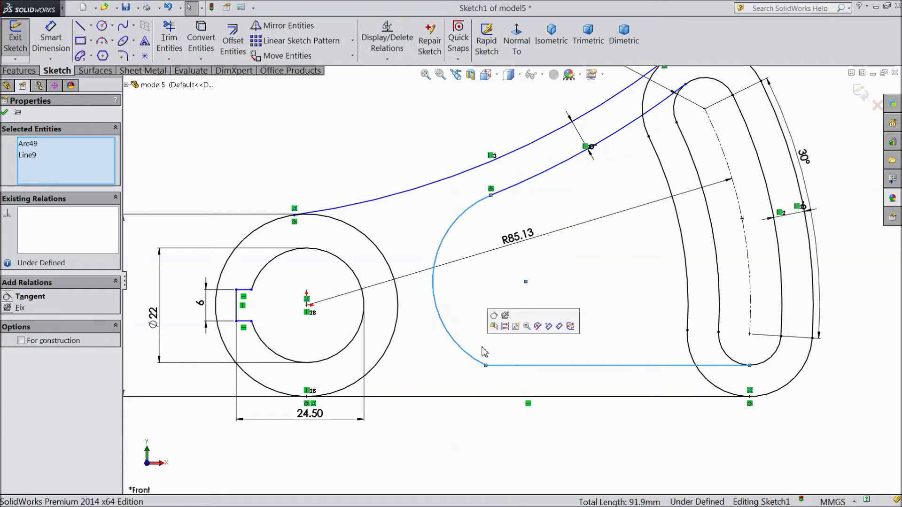
left_click(527, 323)
Step: Change the R85.13 arm curve radius to 100 mm
scroll(527, 272, "down", 2)
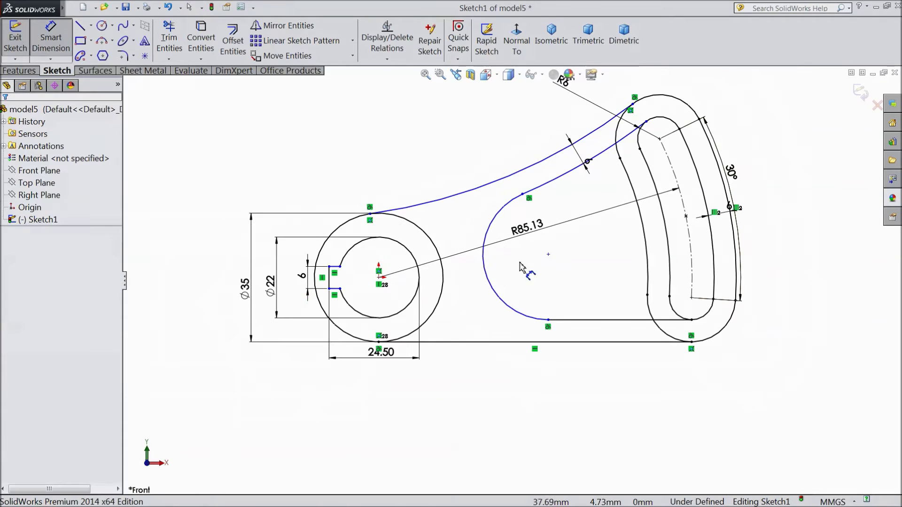
scroll(500, 252, "up", 1)
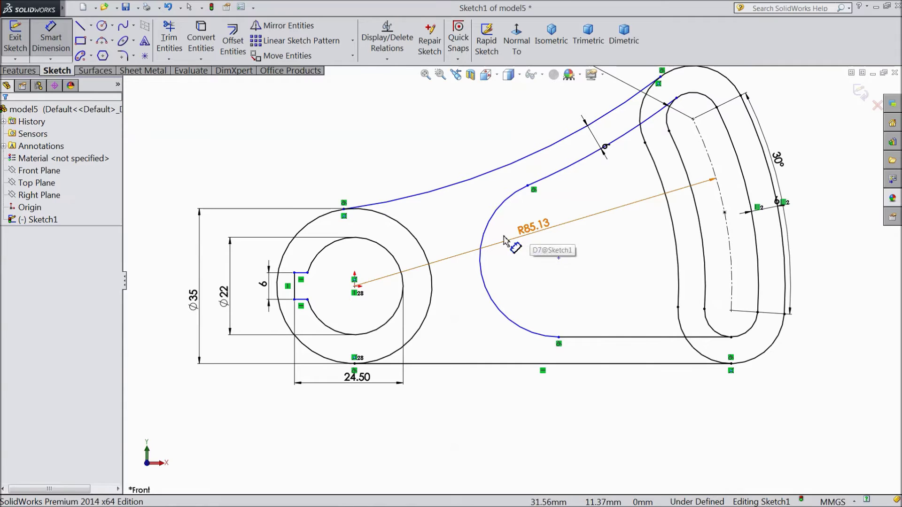
left_click(530, 235)
type("100")
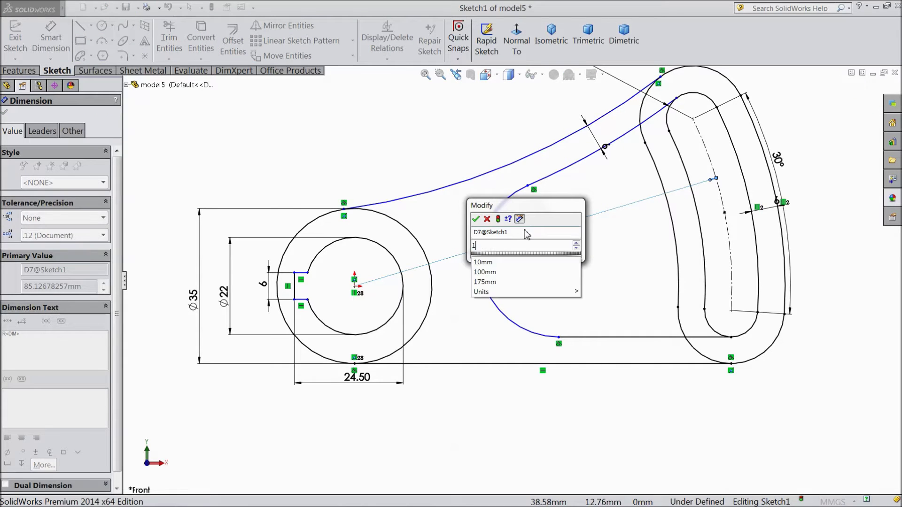
left_click(476, 219)
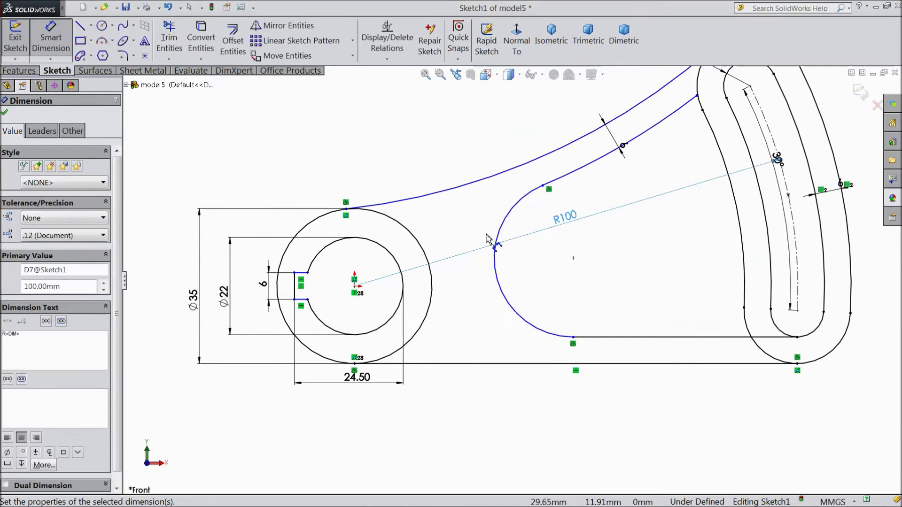
Step: Dimension the web arc 6 mm from the outer Ø35 hub circle
left_click(50, 60)
left_click(63, 73)
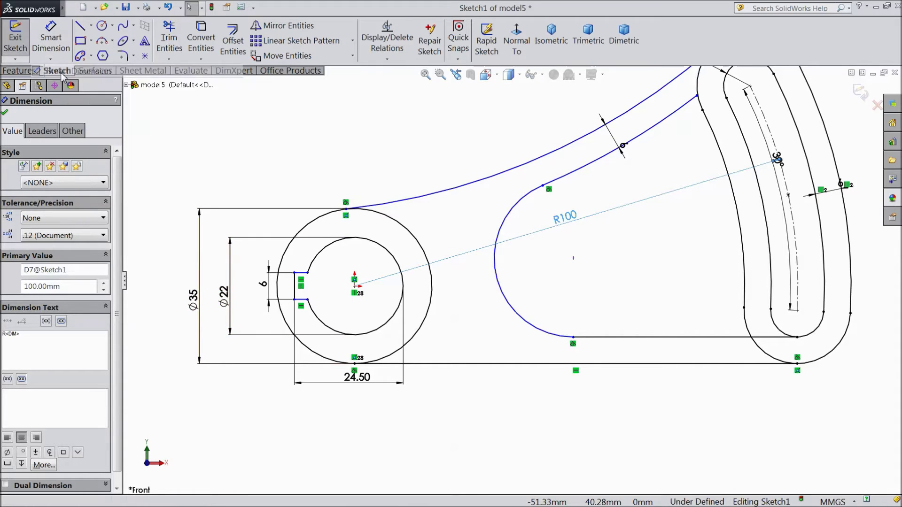
left_click(433, 286)
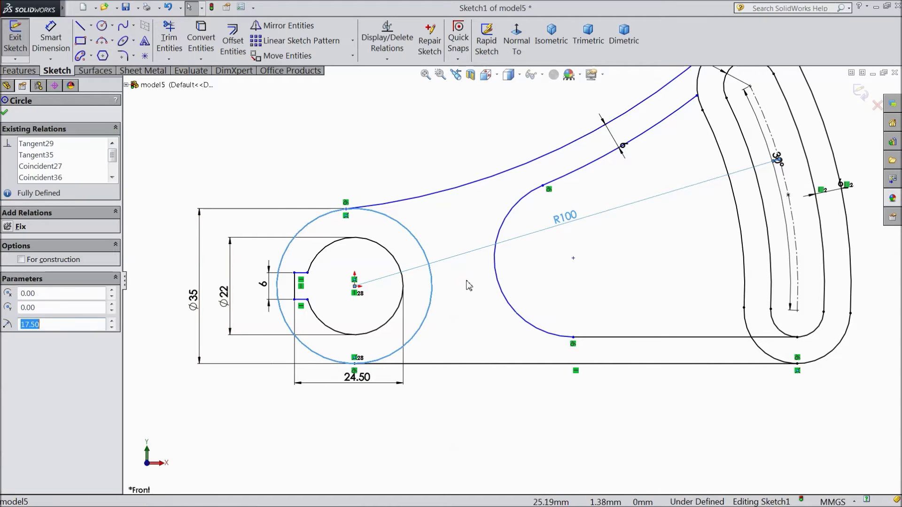
left_click(497, 284, "ctrl")
left_click(46, 39)
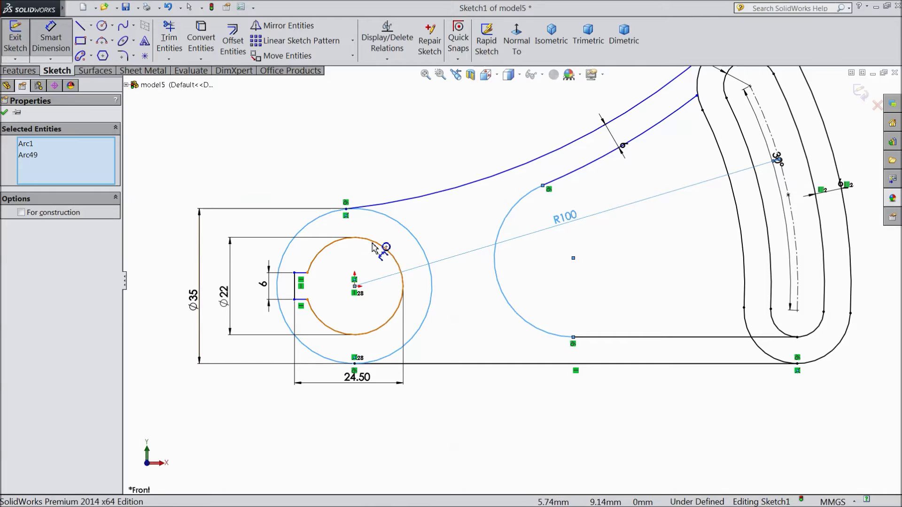
left_click(433, 286)
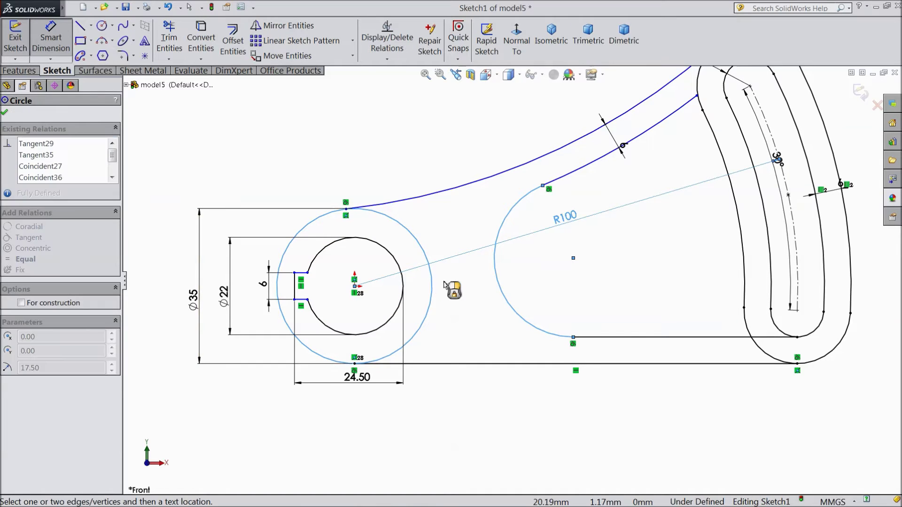
left_click(497, 282)
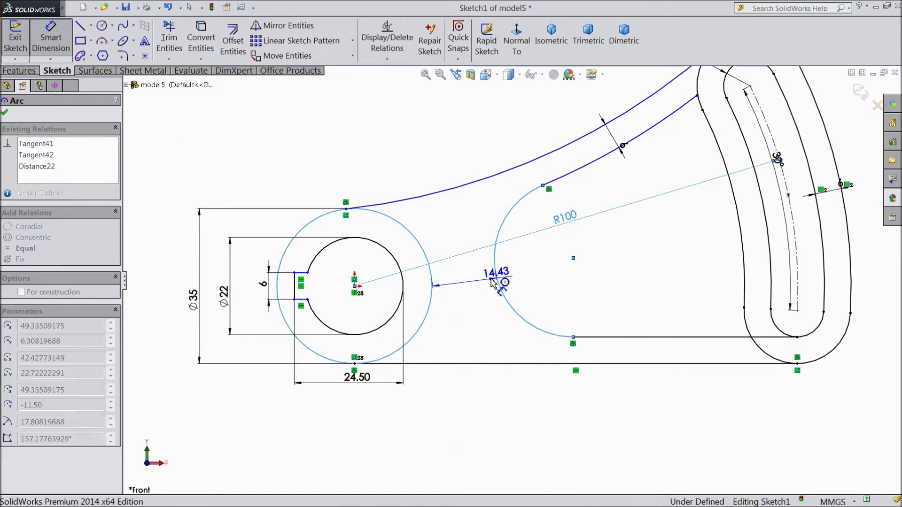
left_click(465, 280)
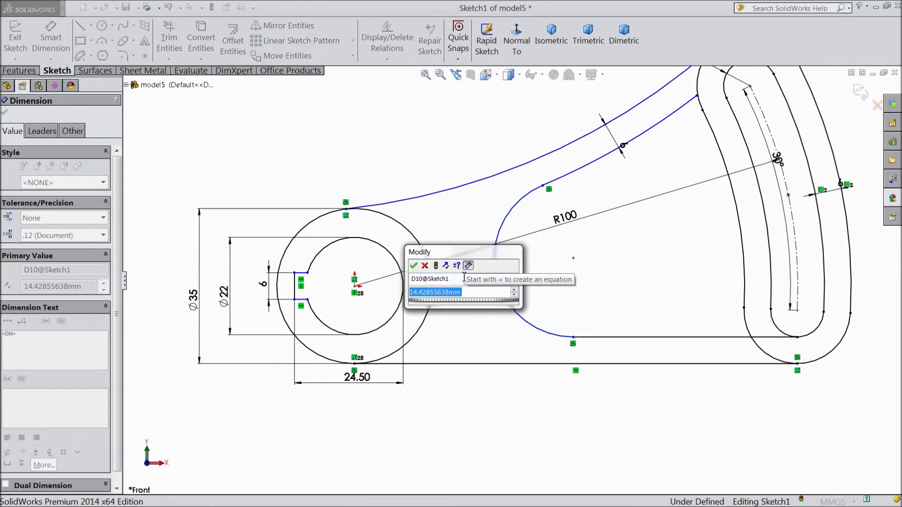
type("6")
key("Return")
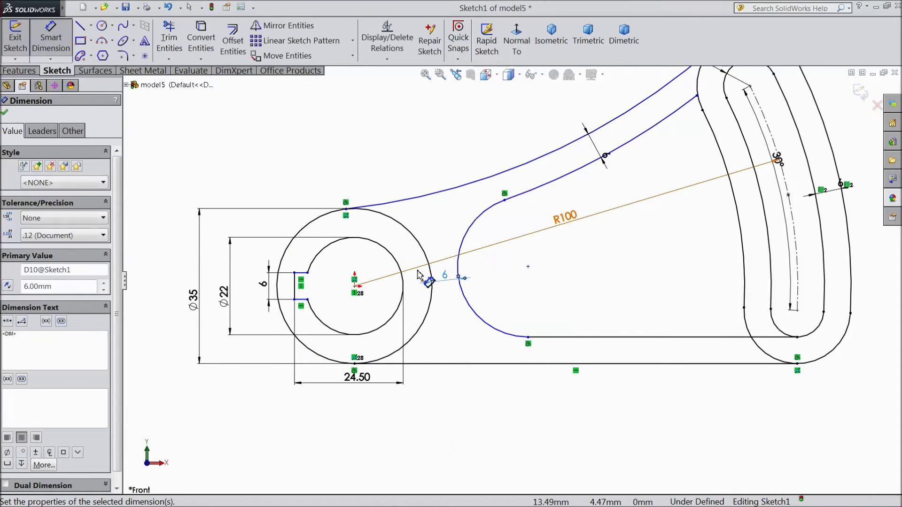
scroll(515, 282, "up", 2)
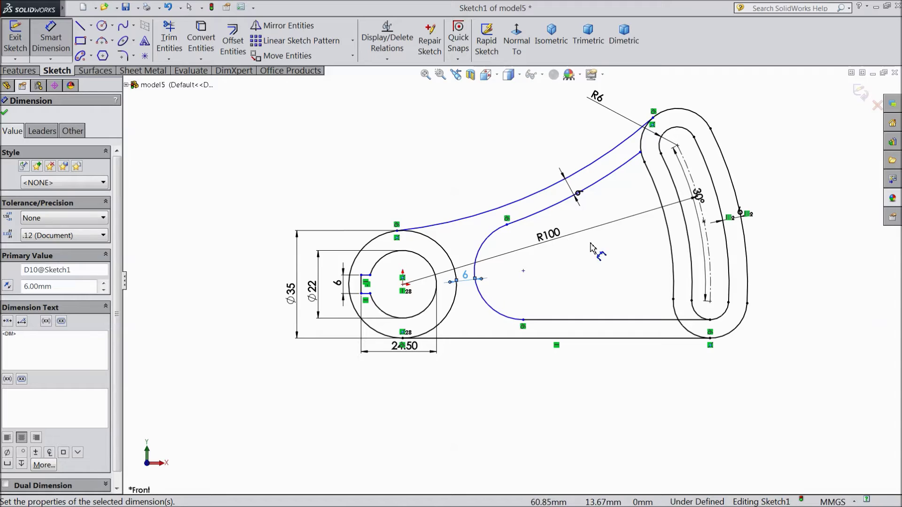
scroll(704, 171, "down", 1)
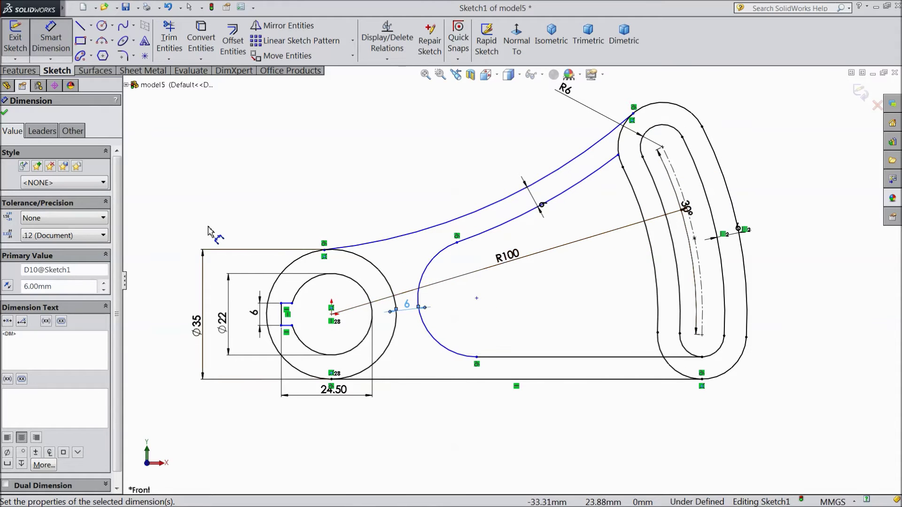
left_click(5, 113)
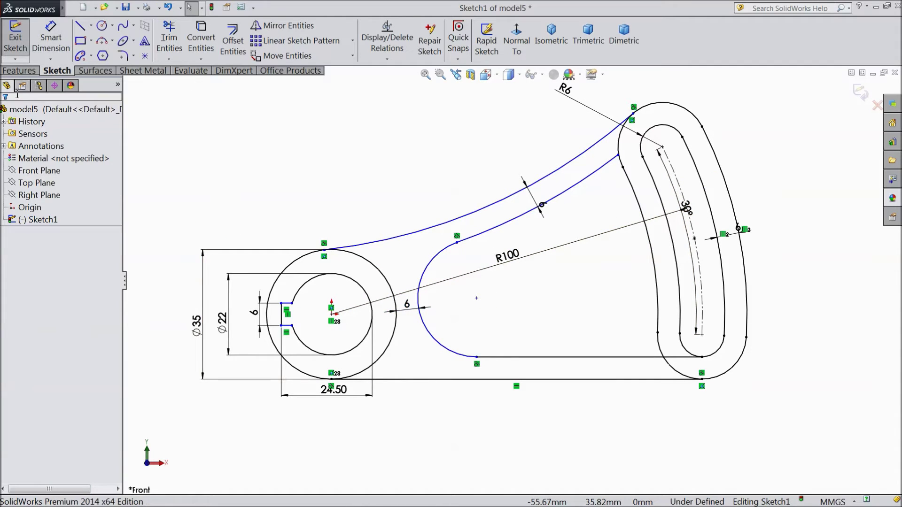
Step: Extrude the ring between the hub circles 30 mm deep as Boss-Extrude1
left_click(22, 72)
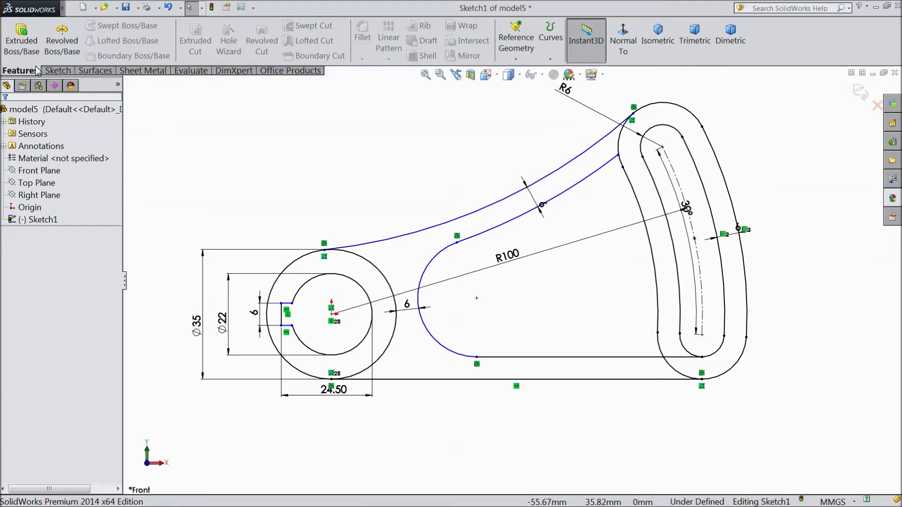
left_click(22, 46)
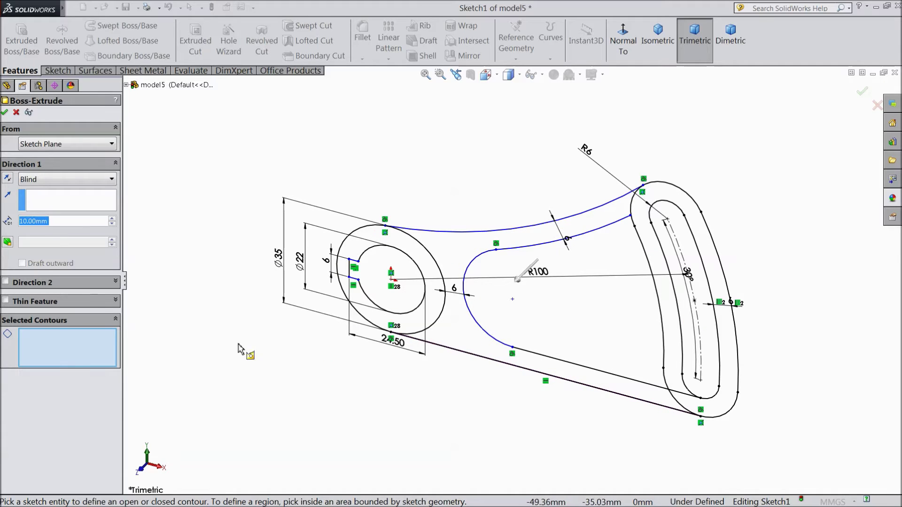
left_click(407, 324)
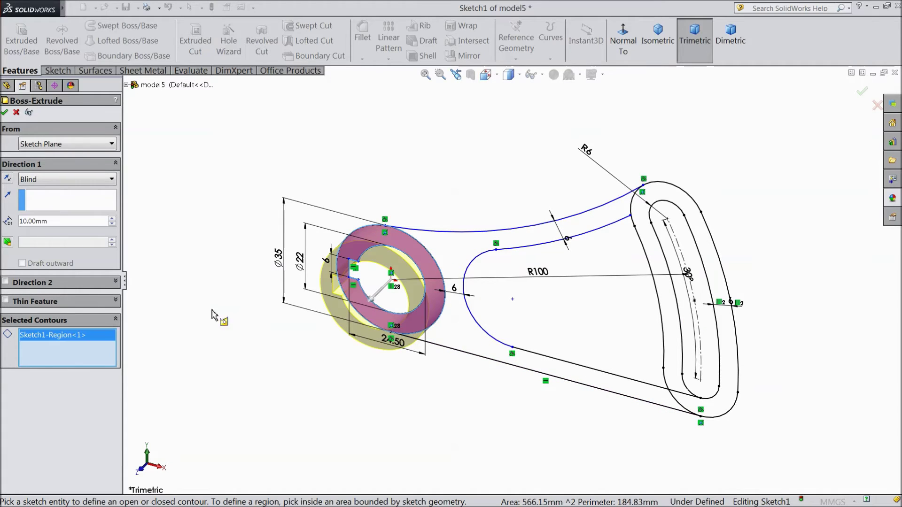
left_click(112, 219)
left_click(112, 219)
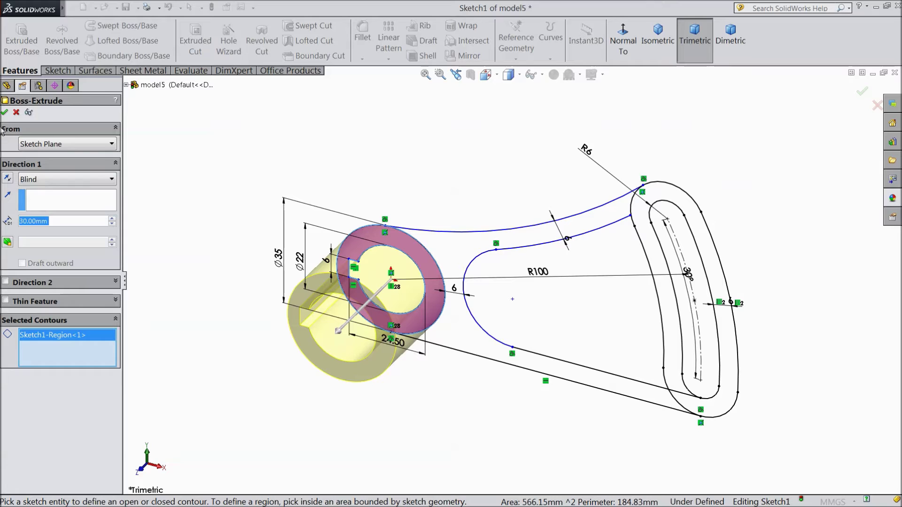
left_click(5, 113)
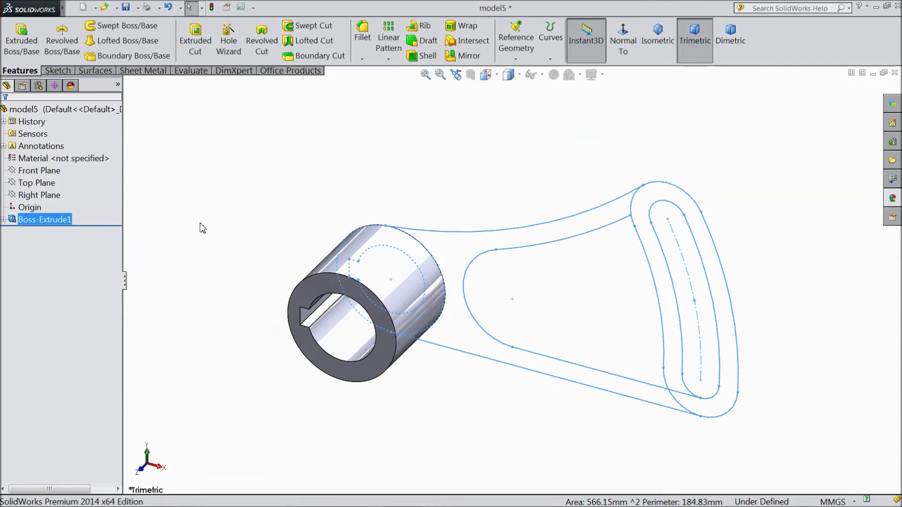
left_click(202, 228)
mouse_move(232, 282)
middle_mouse_down()
mouse_move(256, 169)
mouse_move(242, 244)
mouse_move(223, 258)
middle_mouse_up()
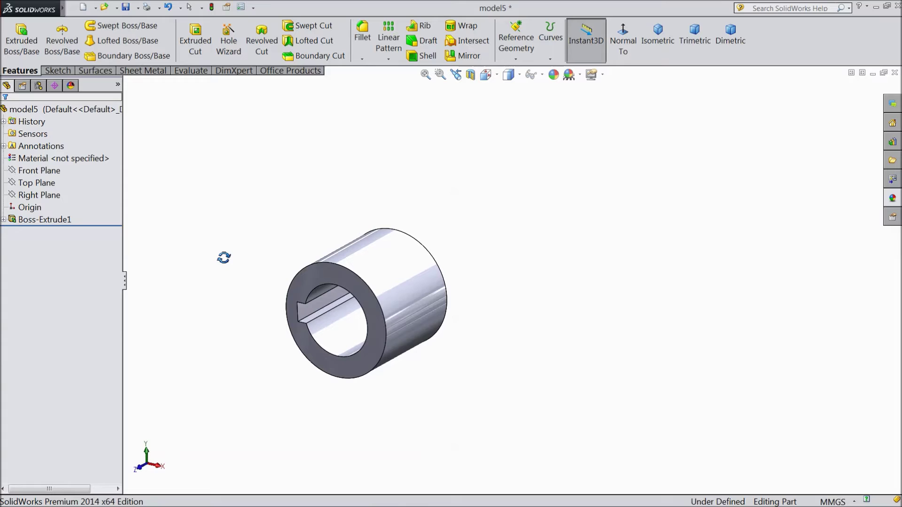
left_click(3, 220)
Step: Extrude the curved slotted ring region from Sketch1 16 mm deep, starting at a 2 mm offset
left_click(53, 232)
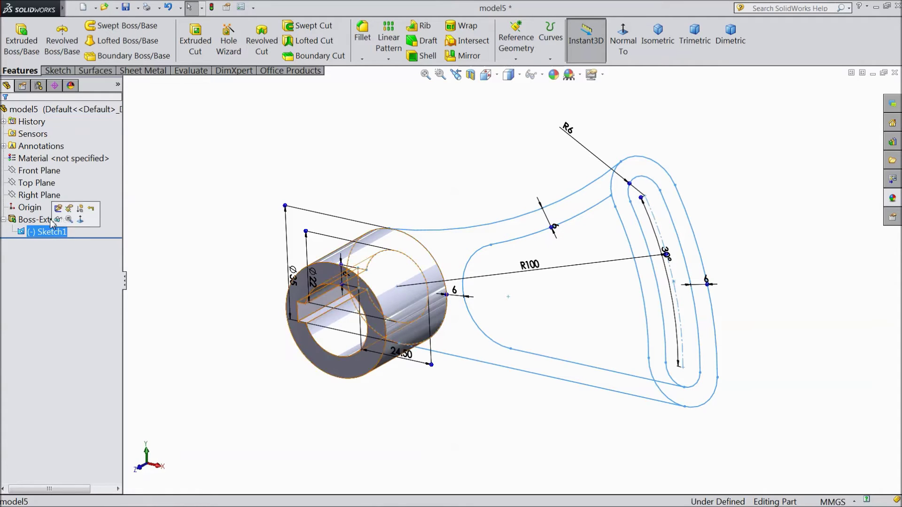
left_click(20, 50)
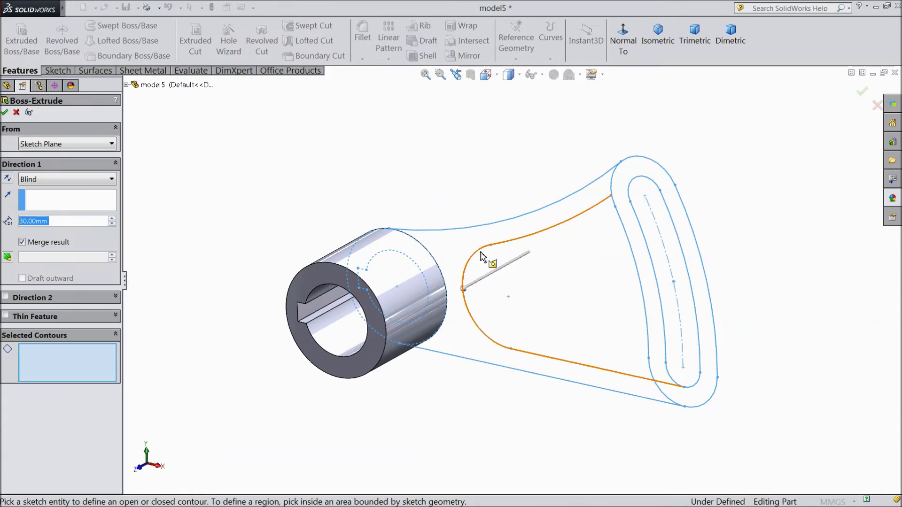
left_click(698, 256)
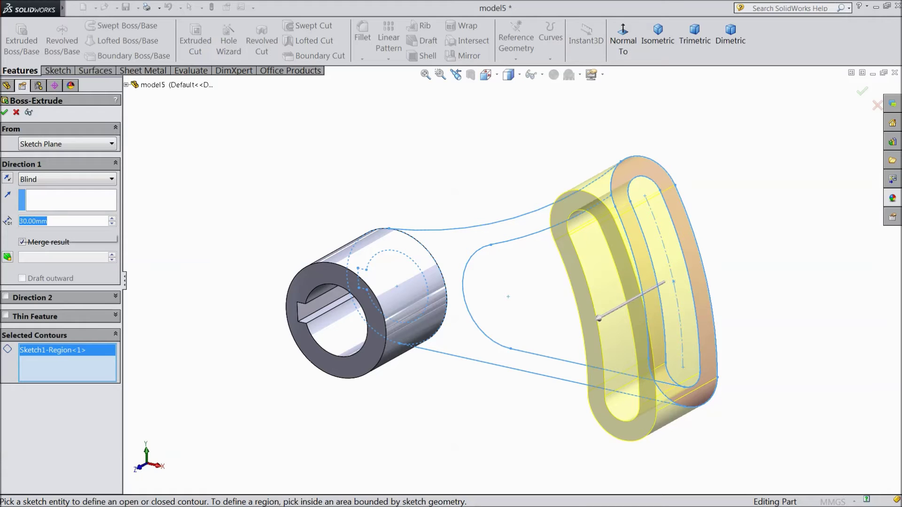
type("16")
key("Return")
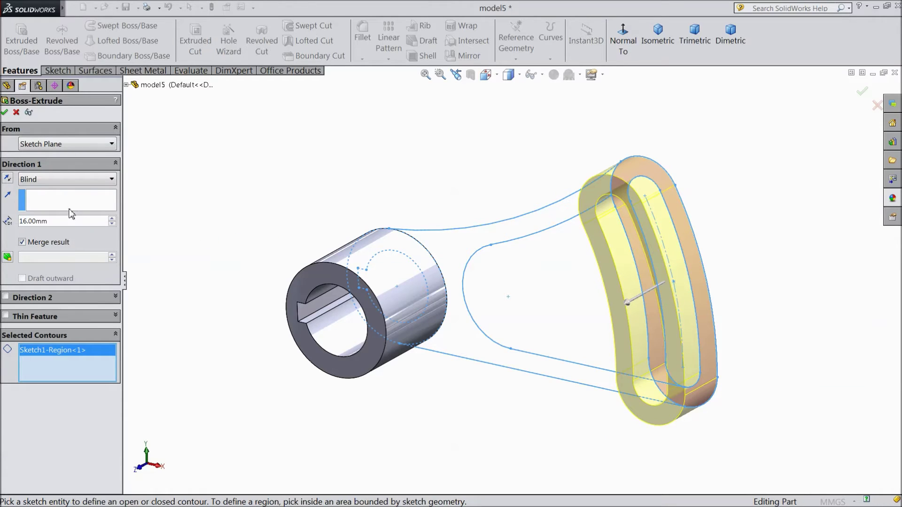
left_click(45, 147)
left_click(42, 186)
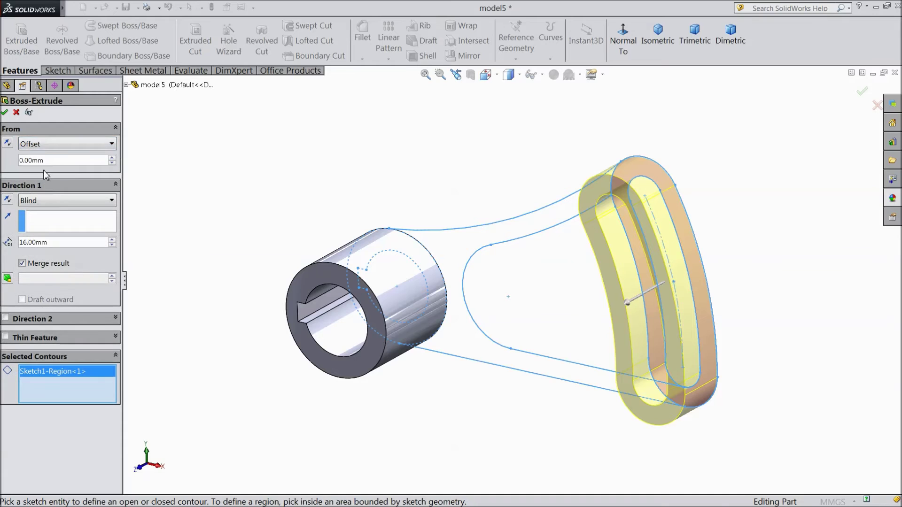
type("2")
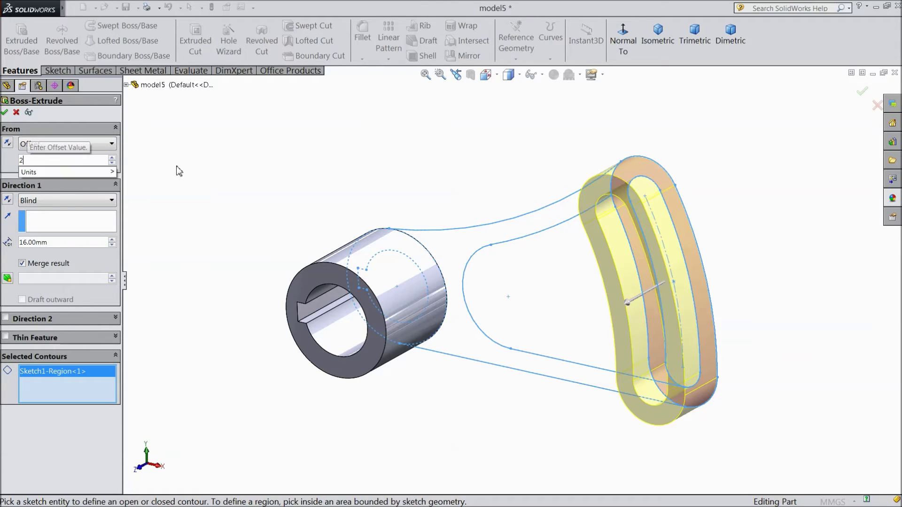
key("Return")
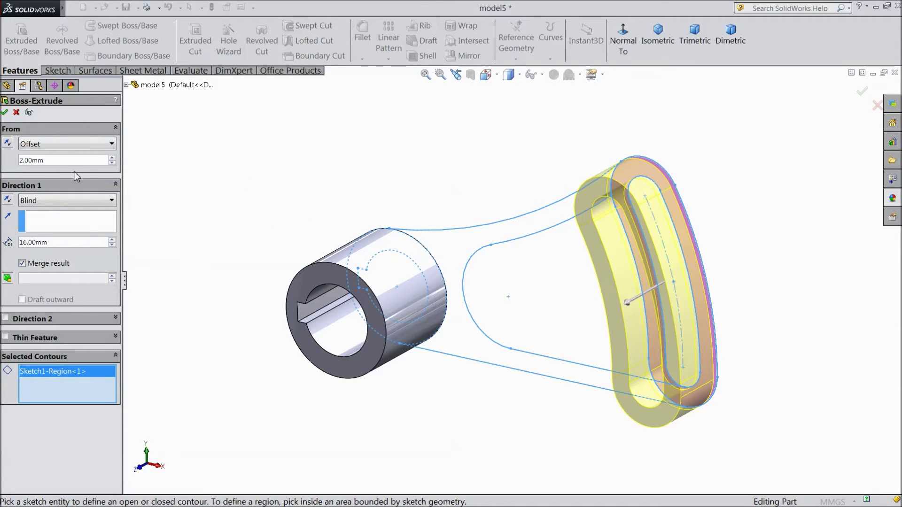
left_click(5, 113)
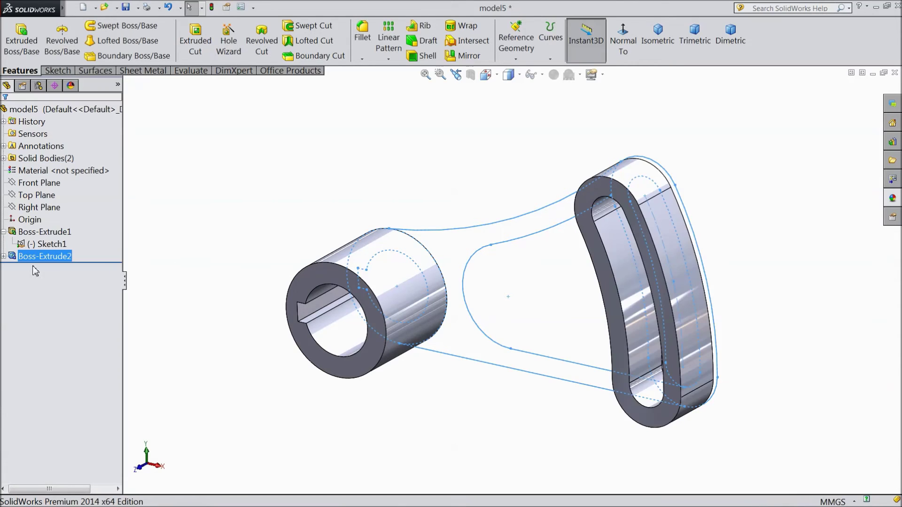
left_click(51, 245)
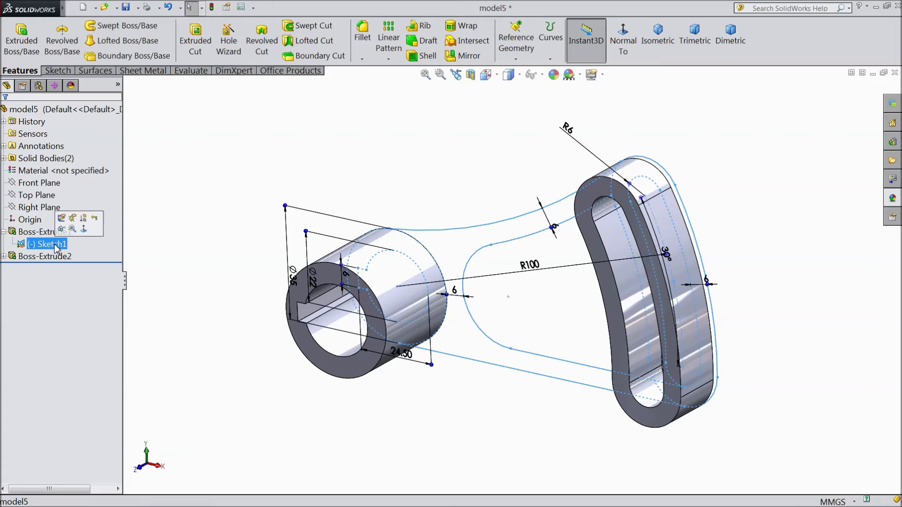
Step: Extrude the web region between hub and arm 14 mm deep from a 3 mm start offset
left_click(23, 47)
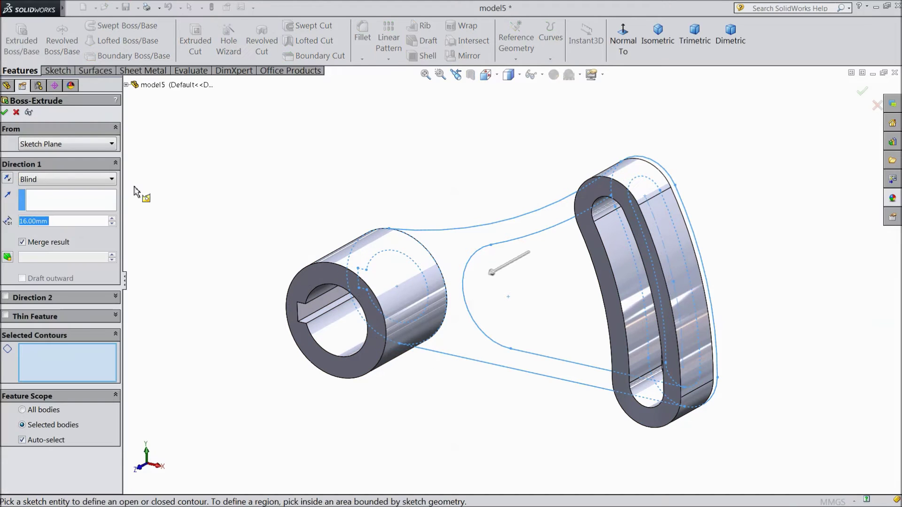
left_click(495, 360)
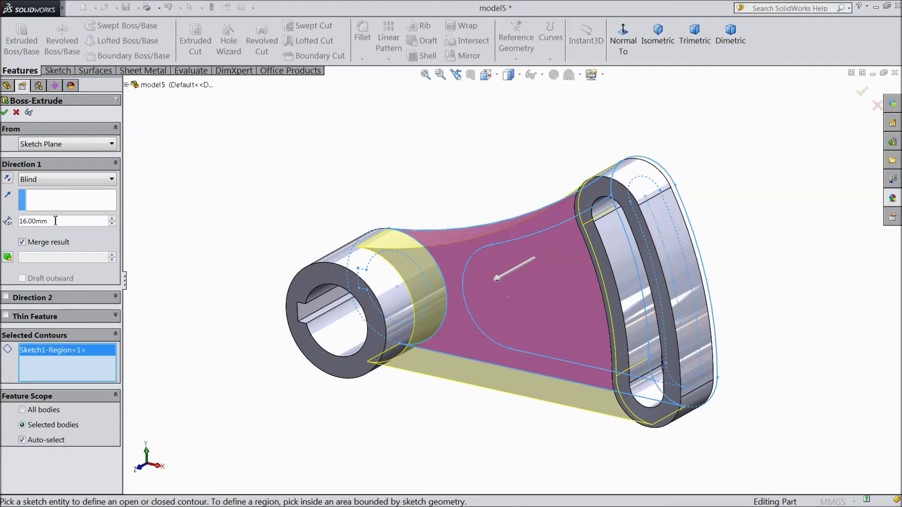
type("14")
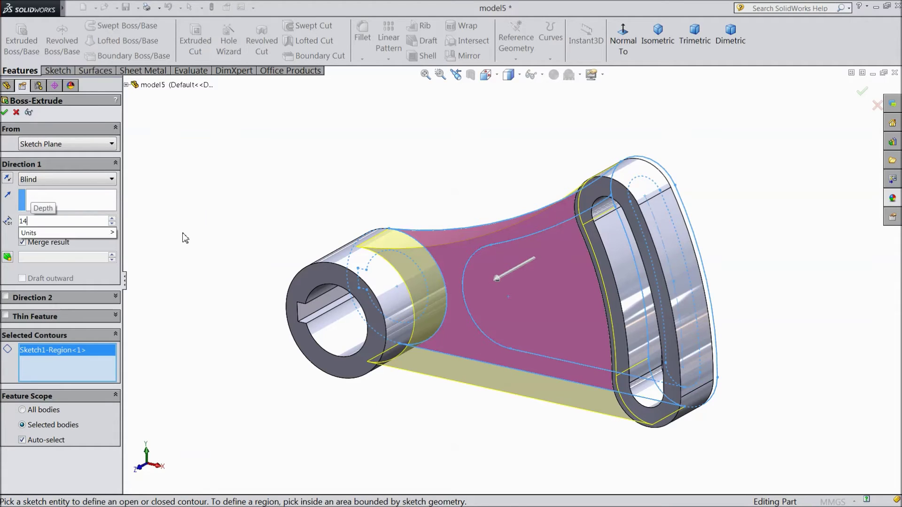
key("Return")
left_click(56, 144)
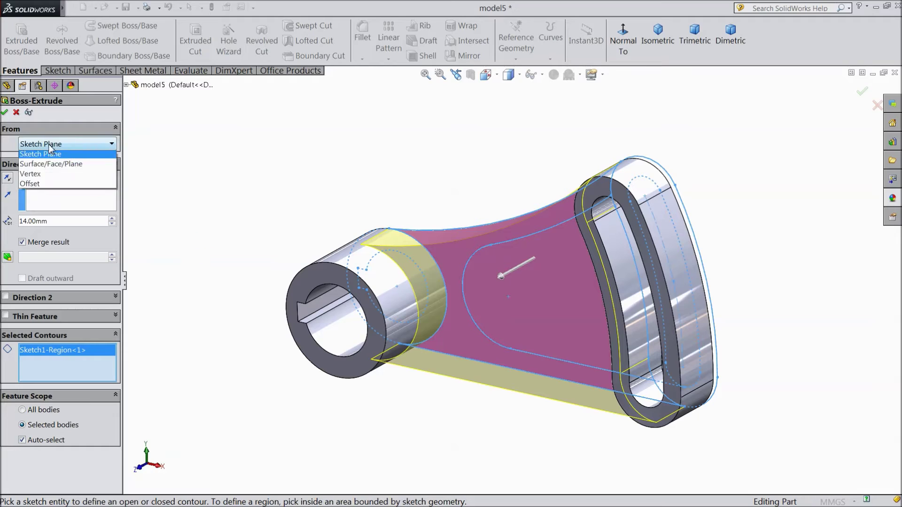
left_click(45, 184)
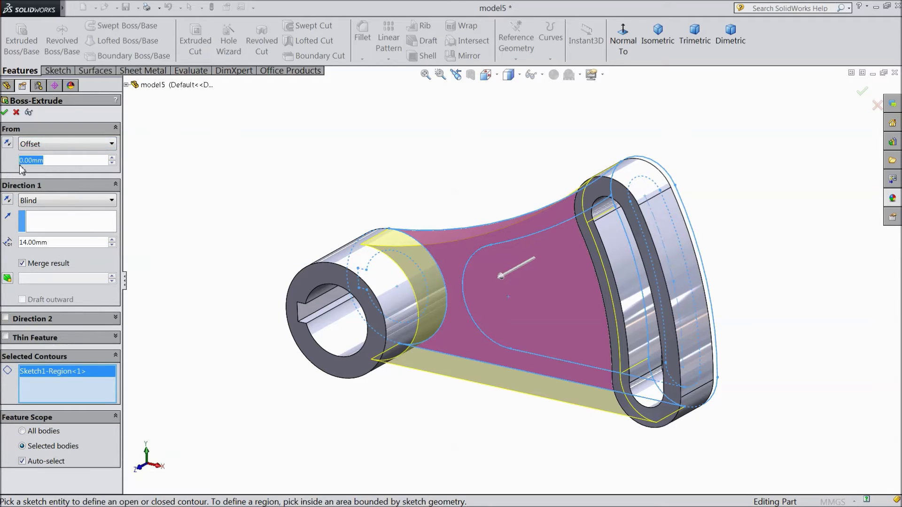
type("3")
key("Return")
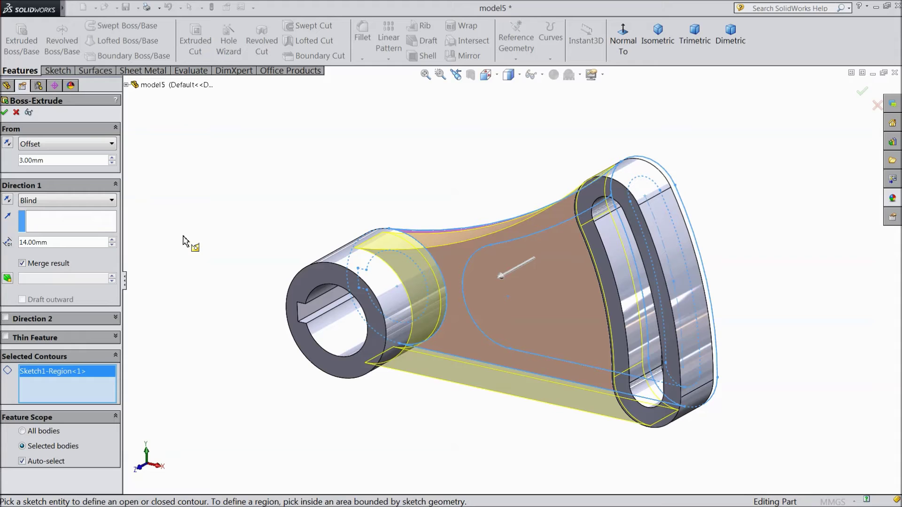
left_click(5, 113)
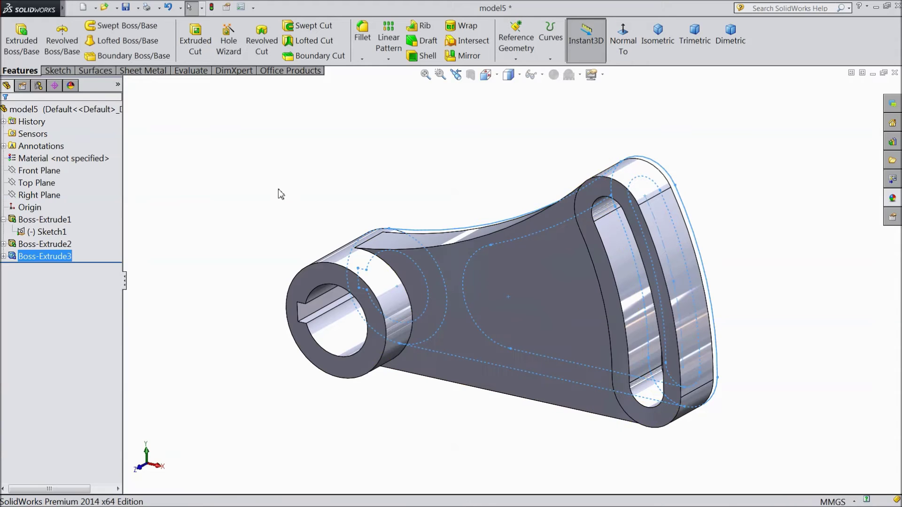
middle_click_drag(280, 193, 321, 220)
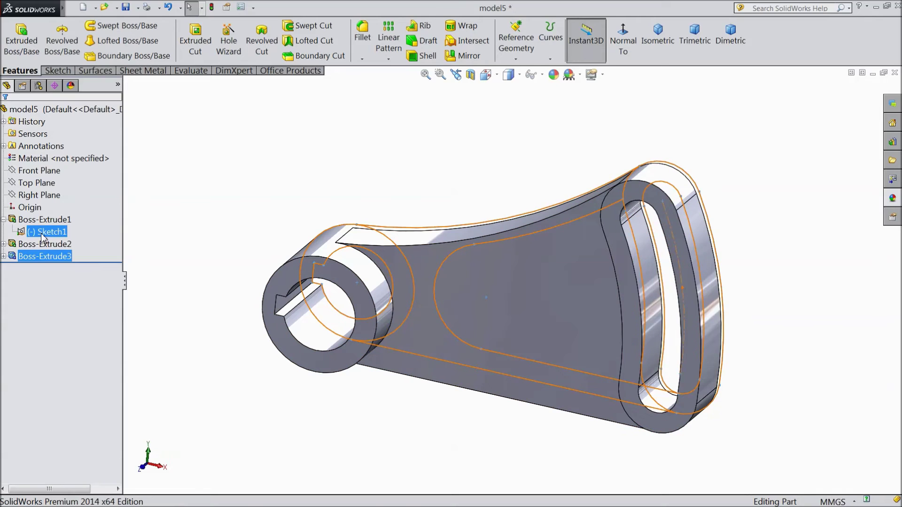
Step: Select Boss-Extrude3 in the feature tree and choose Edit Feature
left_click(40, 259)
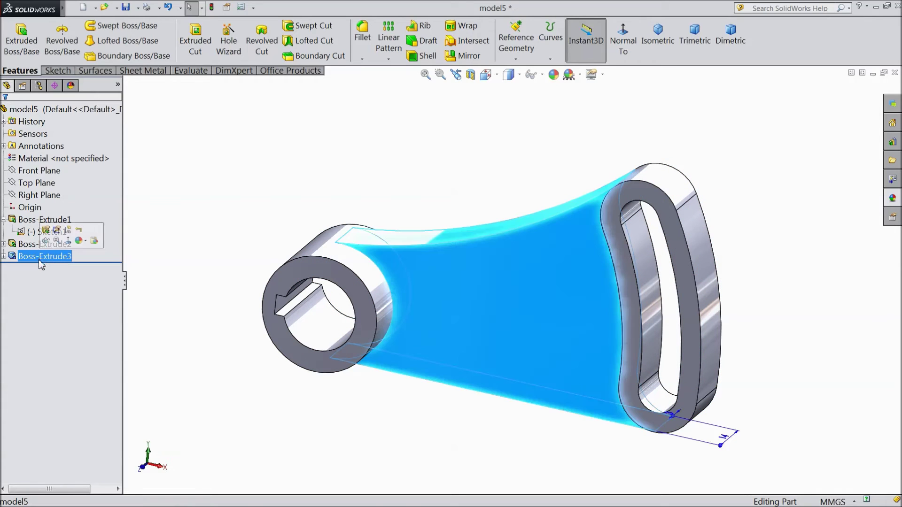
left_click(46, 230)
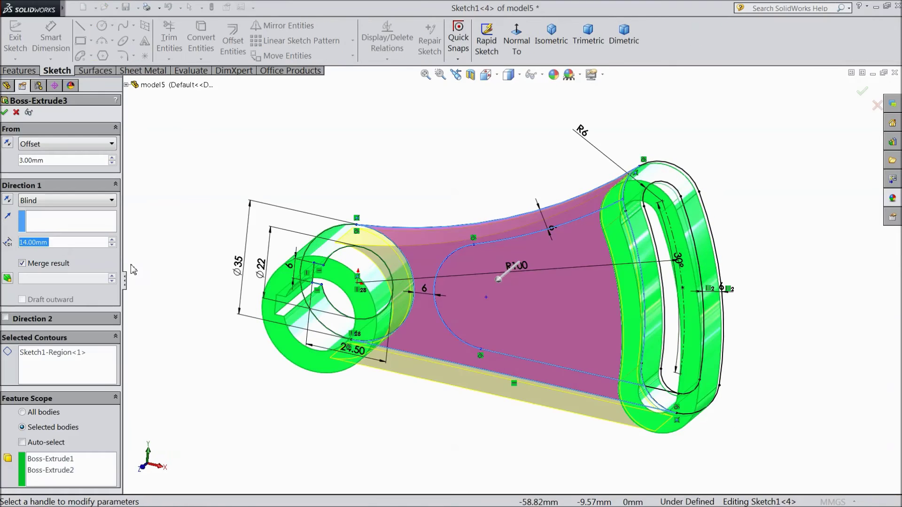
Step: Clear the selected web contour and cancel the Boss-Extrude3 edit, leaving it unchanged
right_click(61, 371)
left_click(108, 374)
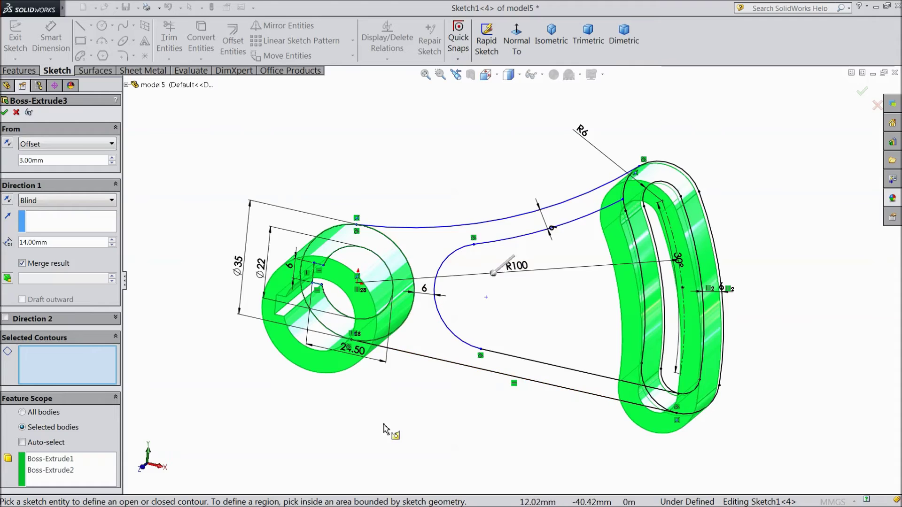
middle_click_drag(383, 427, 421, 404)
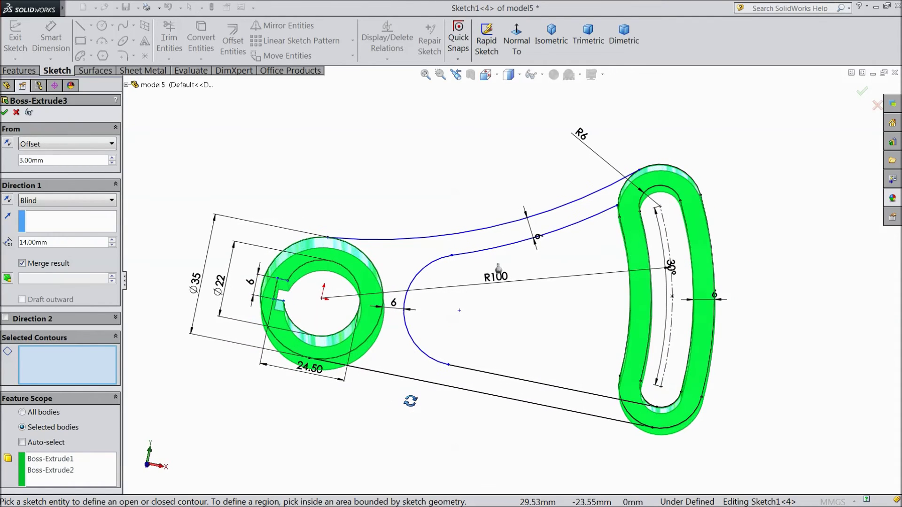
left_click(519, 54)
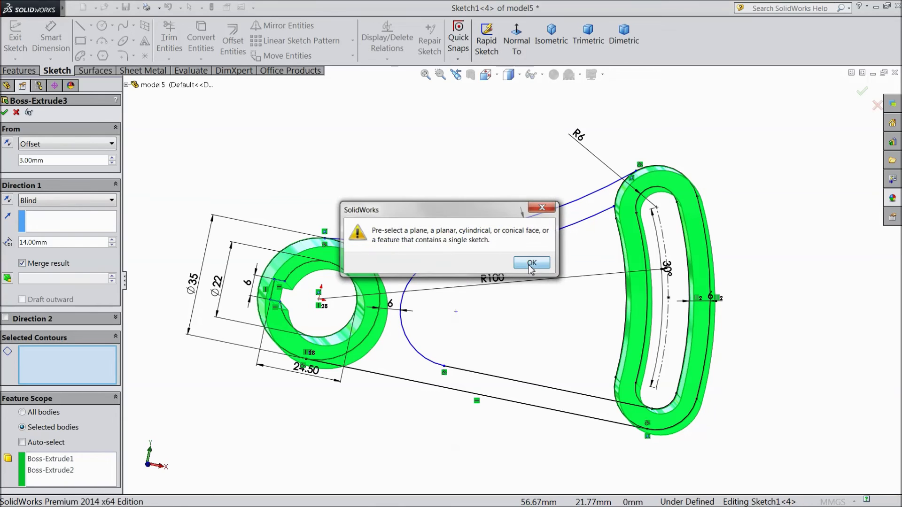
left_click(522, 266)
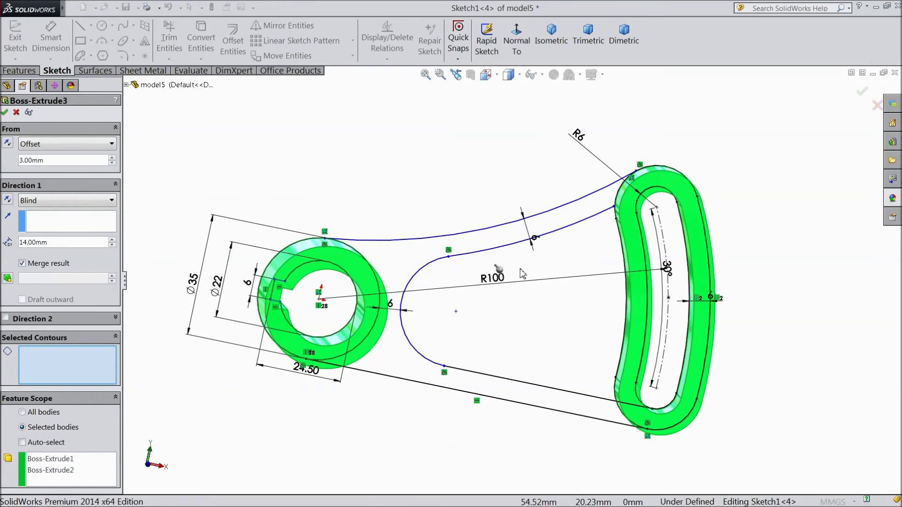
left_click(16, 113)
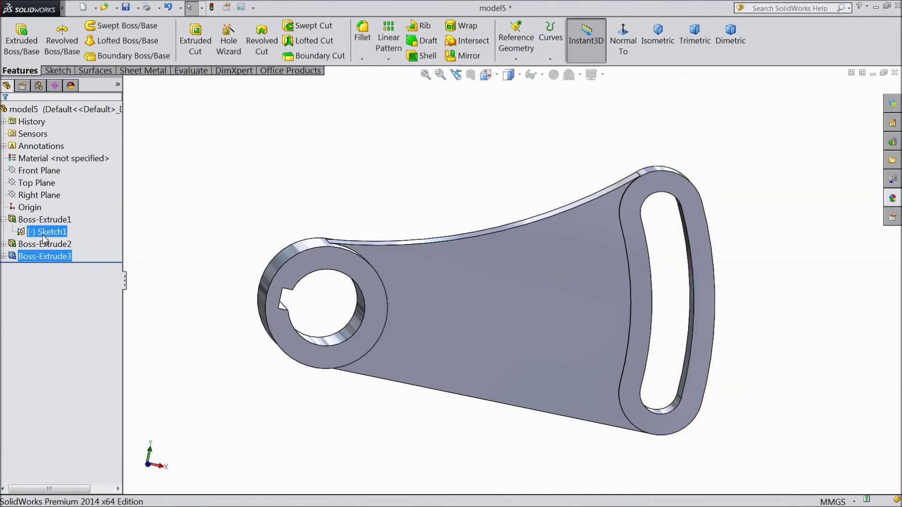
Step: Edit Sketch1 and make the web edge line's end point coincident with the arm's outer arc
left_click(47, 231)
left_click(49, 209)
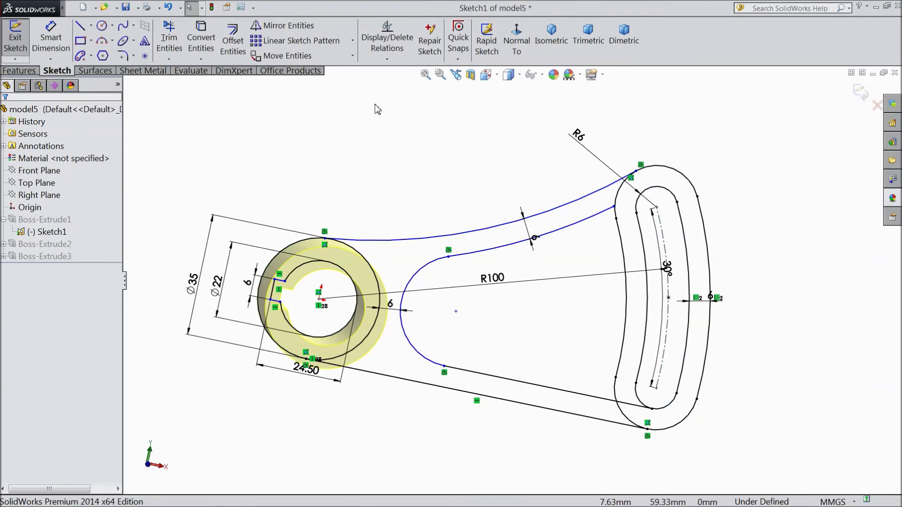
left_click(517, 39)
scroll(644, 235, "down", 3)
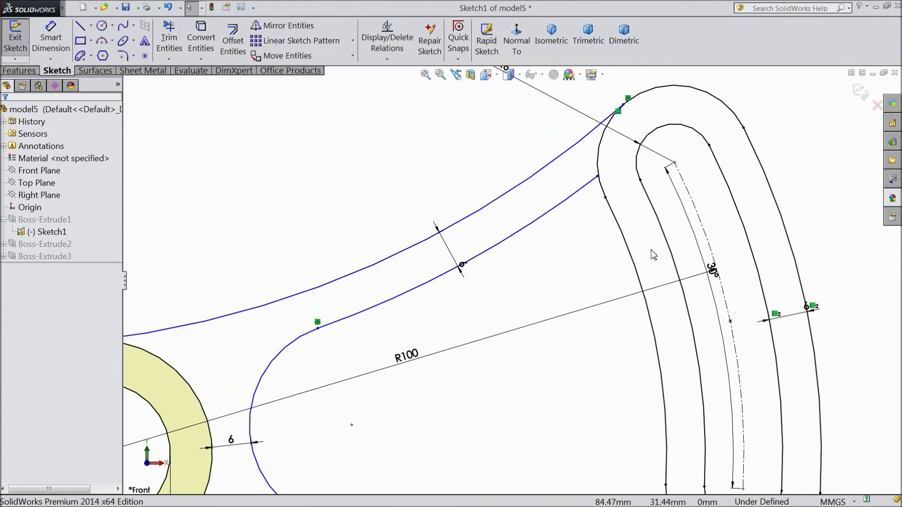
scroll(535, 160, "down", 2)
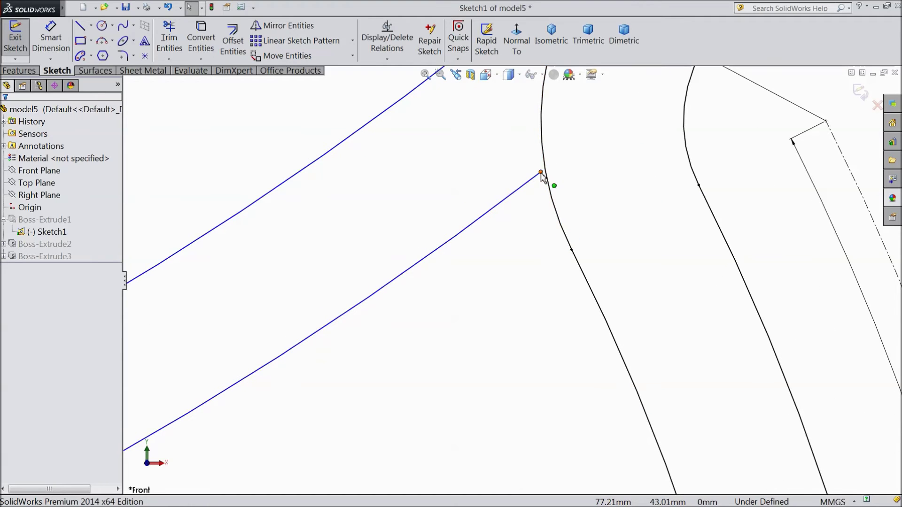
left_click(541, 173)
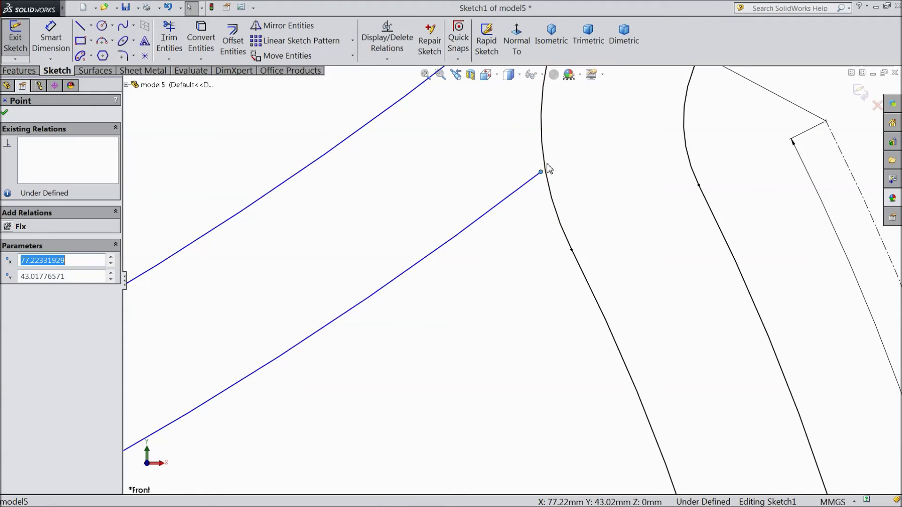
left_click(544, 162, "ctrl")
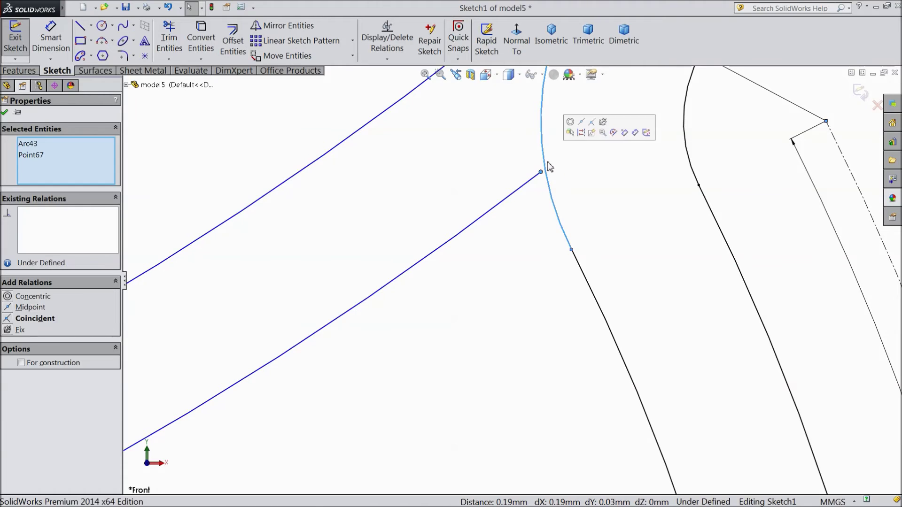
left_click(572, 131)
scroll(567, 161, "up", 10)
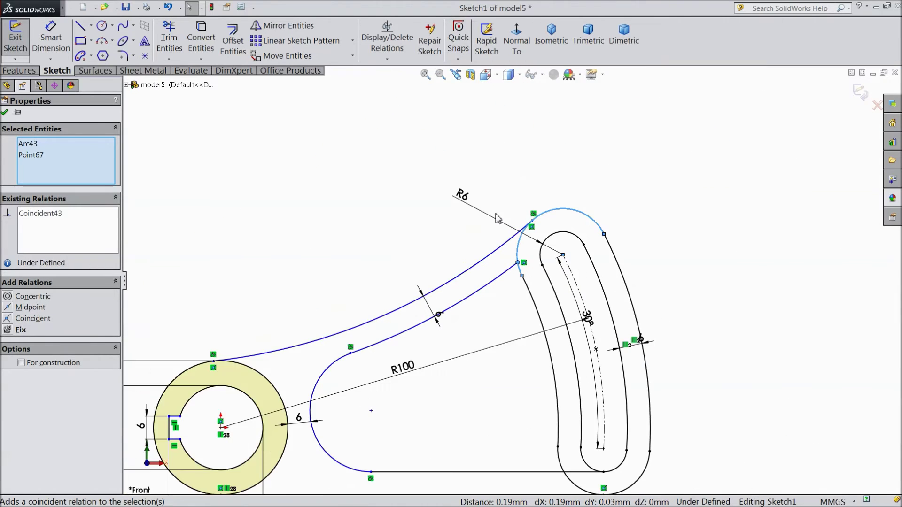
scroll(536, 391, "down", 5)
scroll(523, 338, "down", 3)
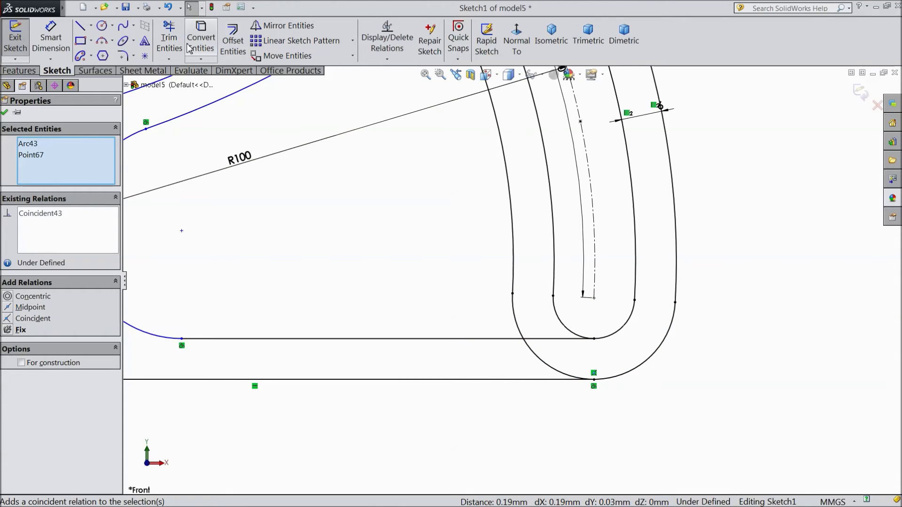
Step: Trim the stray line inside the slot's U-bend, zoom to fit, and exit the sketch
left_click(169, 42)
left_click(552, 339)
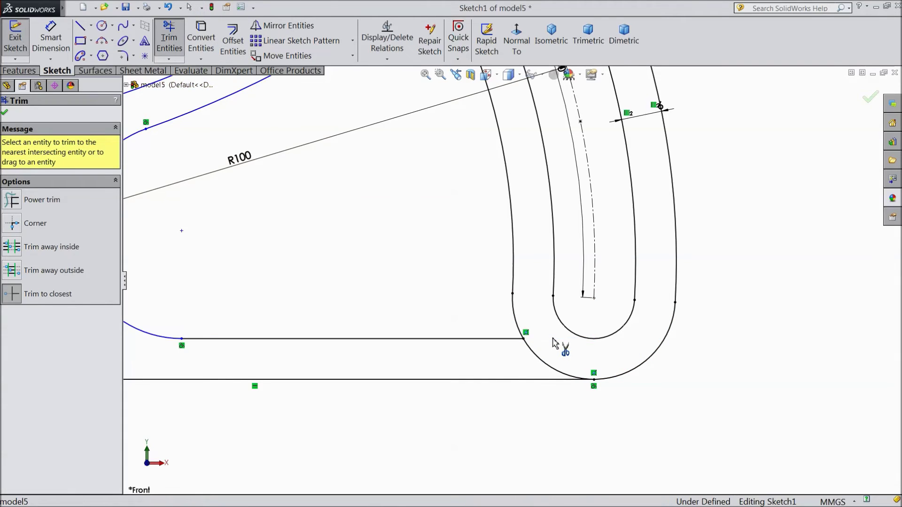
left_click(5, 113)
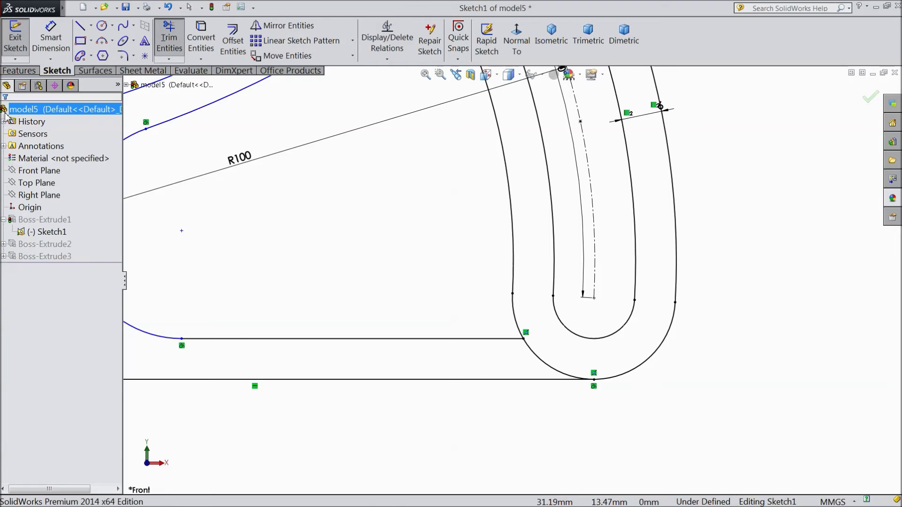
key("f")
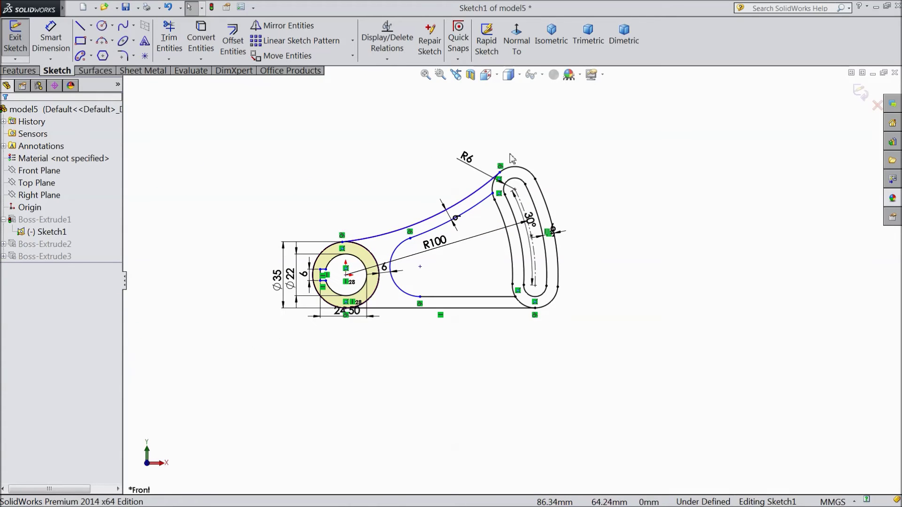
left_click(860, 91)
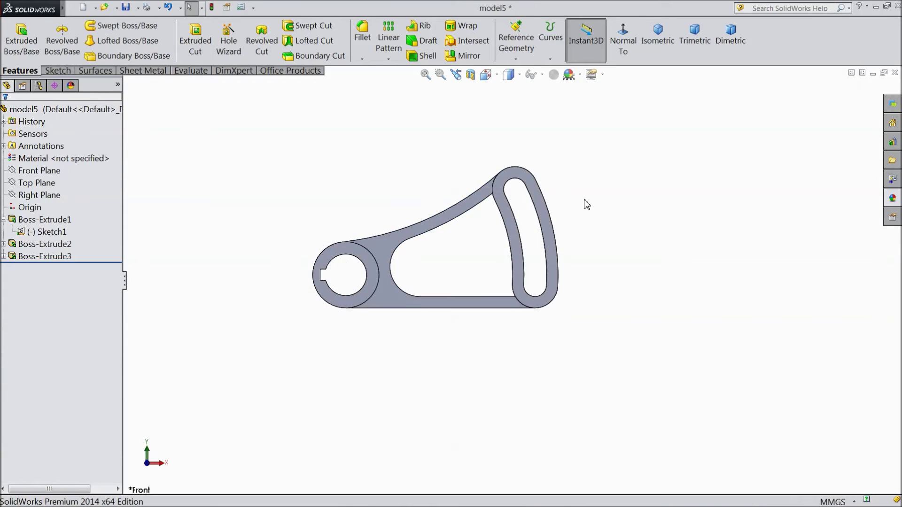
mouse_move(586, 204)
middle_mouse_down()
mouse_move(564, 214)
mouse_move(545, 256)
mouse_move(566, 244)
mouse_move(550, 250)
middle_mouse_up()
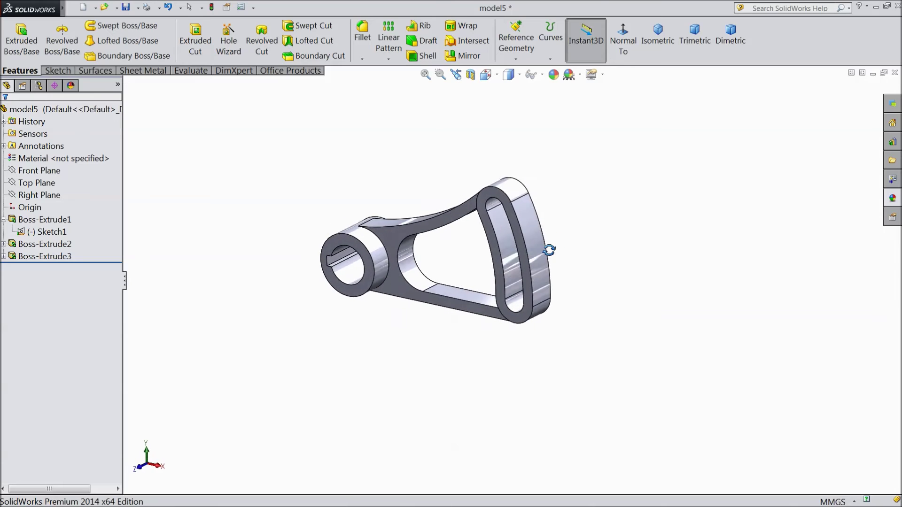
scroll(429, 256, "down", 3)
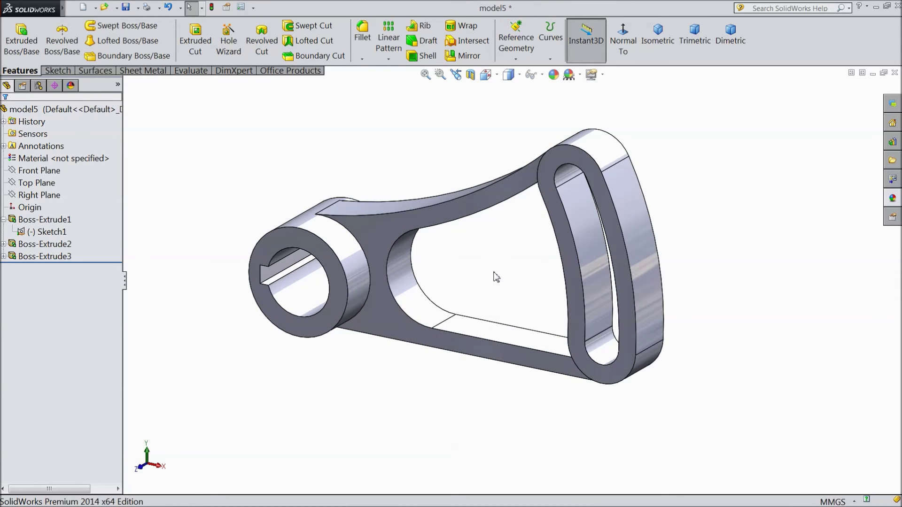
middle_click_drag(497, 277, 435, 267)
left_click(14, 260)
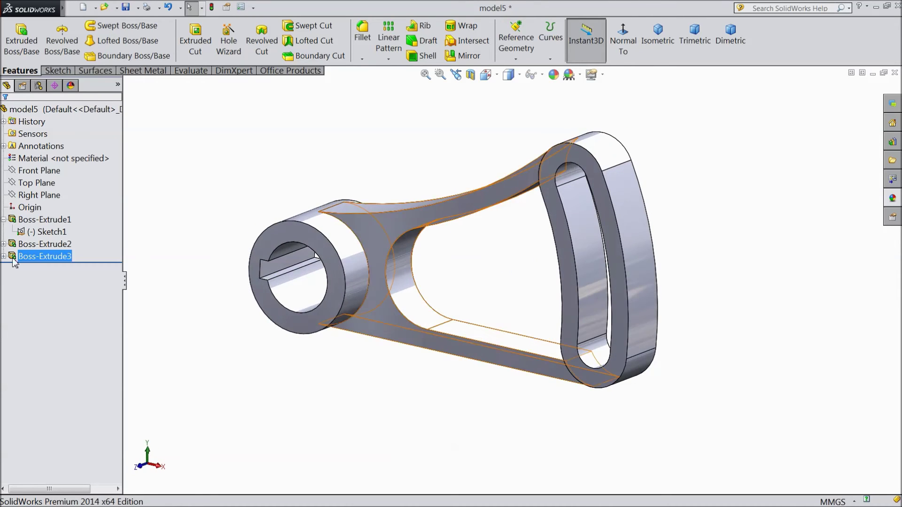
left_click(40, 244)
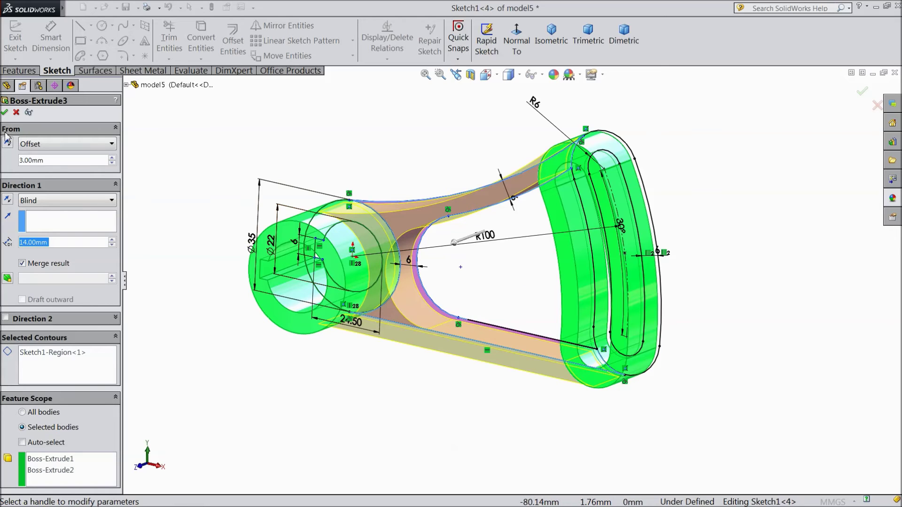
left_click(5, 113)
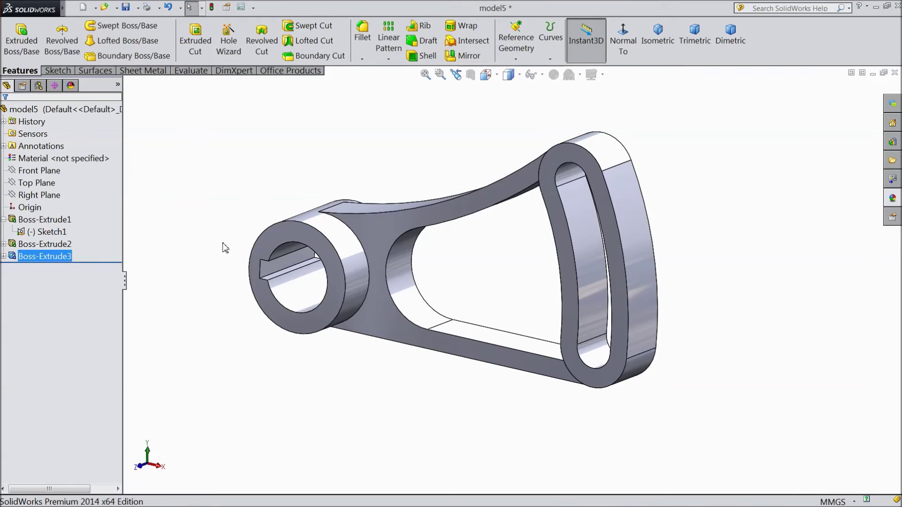
Step: Apply a 2 mm fillet to the web opening's curved inner face, side face and bottom face
middle_click_drag(225, 247, 276, 123)
left_click(363, 49)
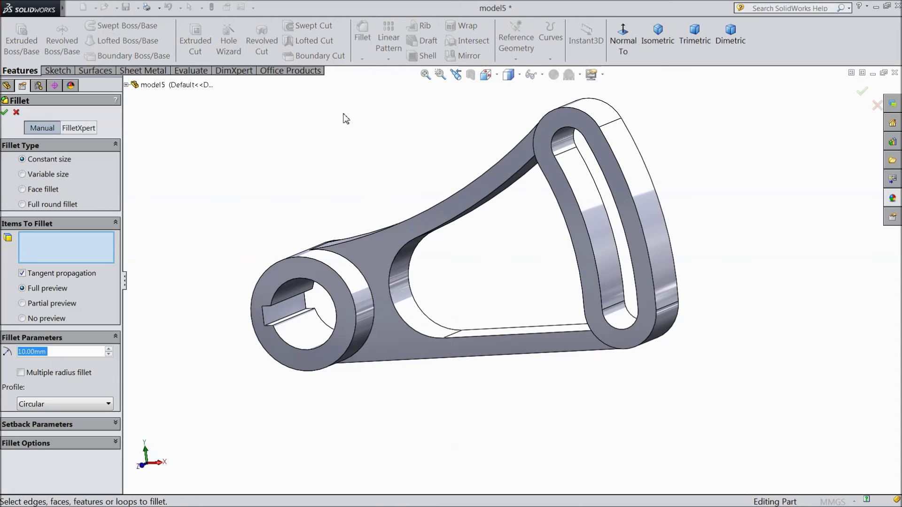
type("2")
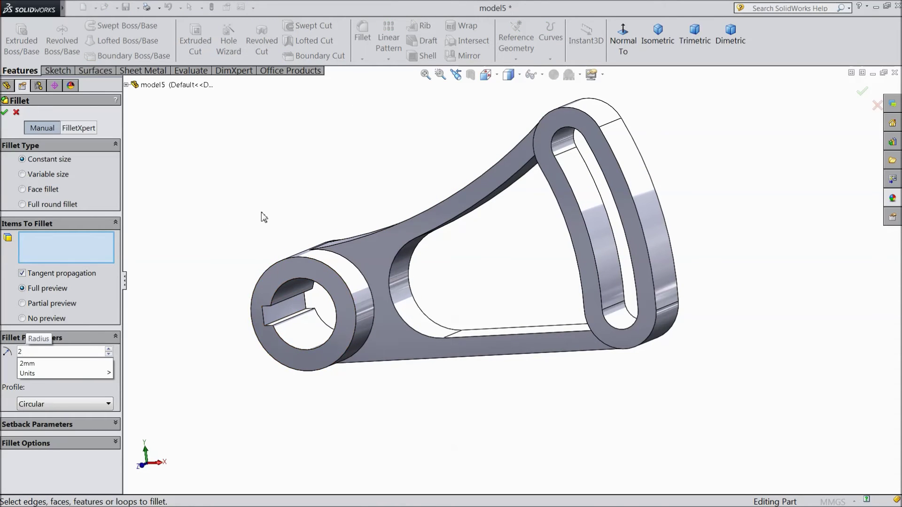
middle_click_drag(261, 212, 300, 244)
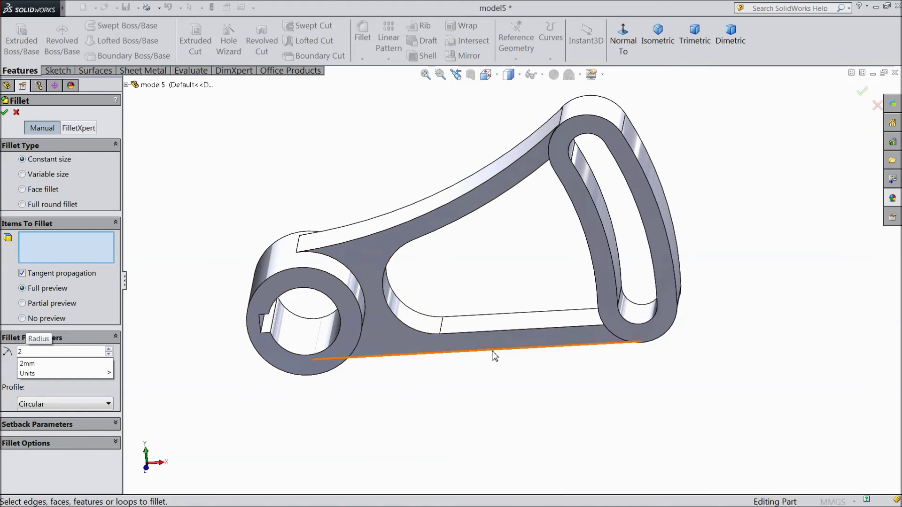
left_click(407, 312)
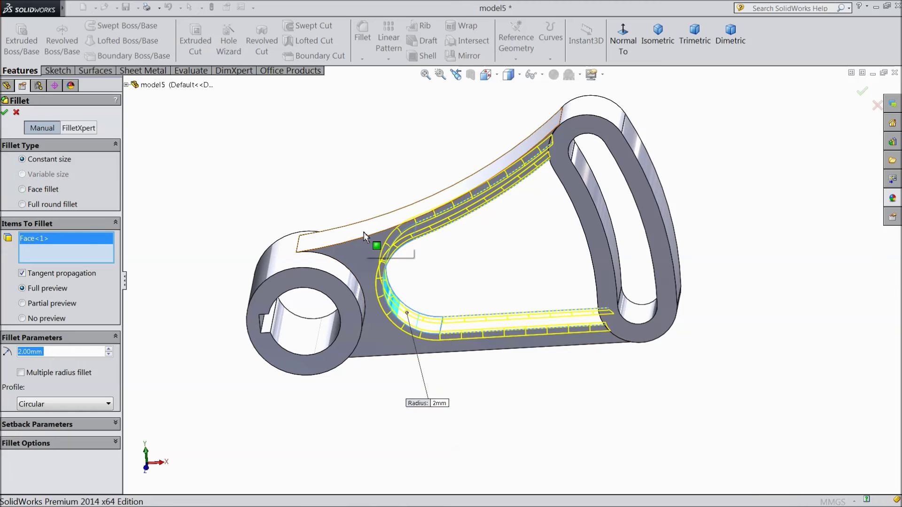
left_click(373, 246)
middle_click_drag(503, 429, 489, 306)
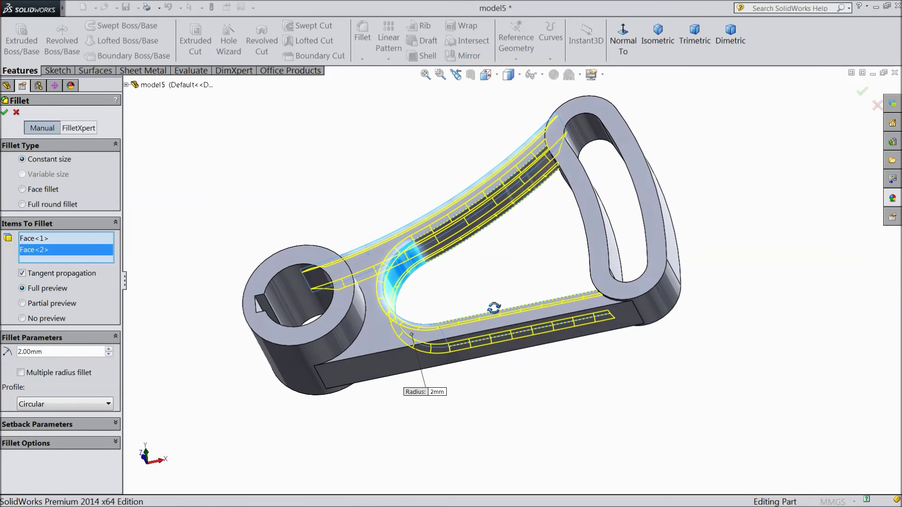
left_click(384, 362)
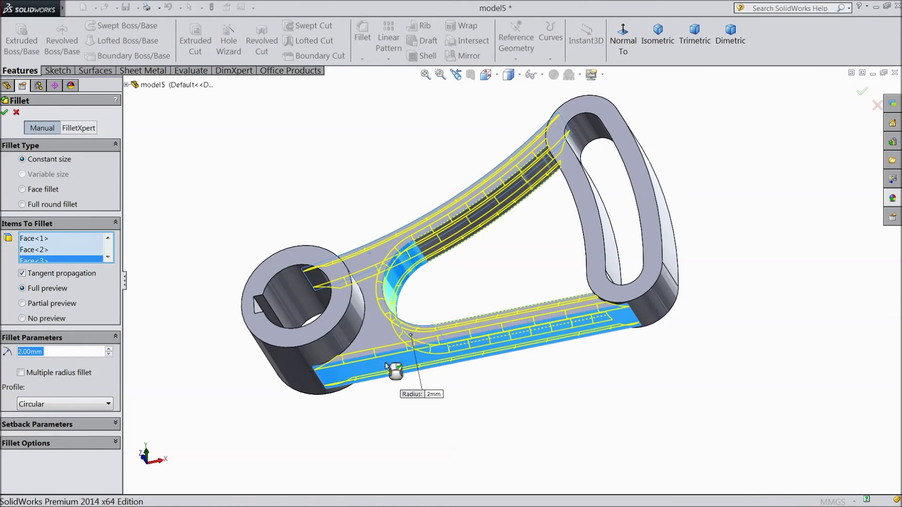
left_click(4, 113)
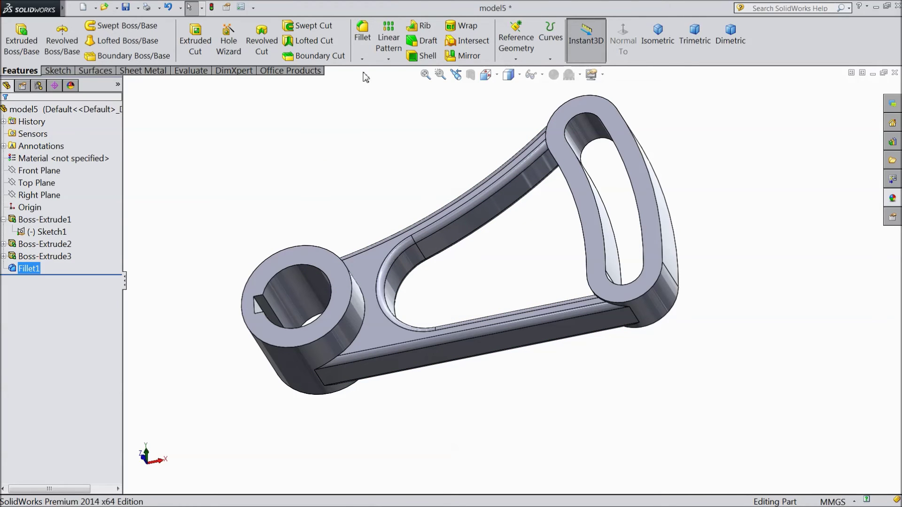
Step: Add Fillet2, a 2 mm fillet on the slotted arm's face edges
left_click(362, 38)
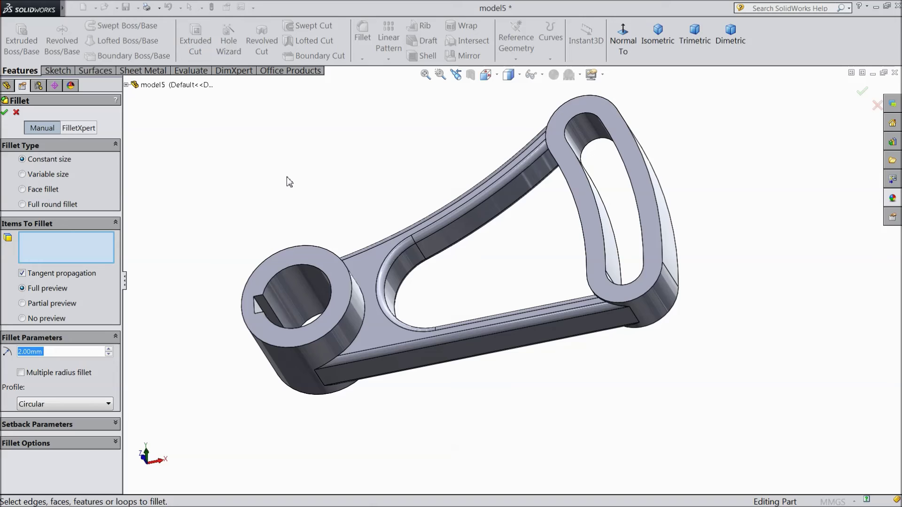
type("2")
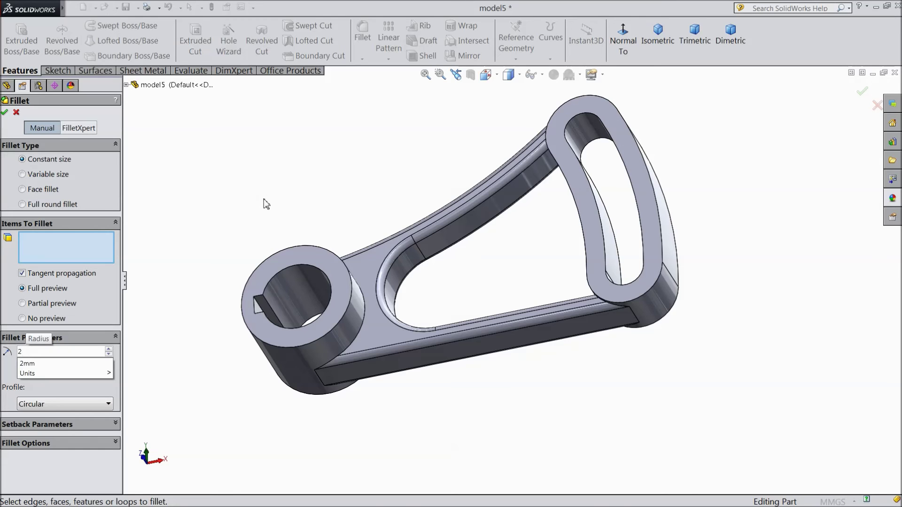
middle_click_drag(252, 186, 259, 306)
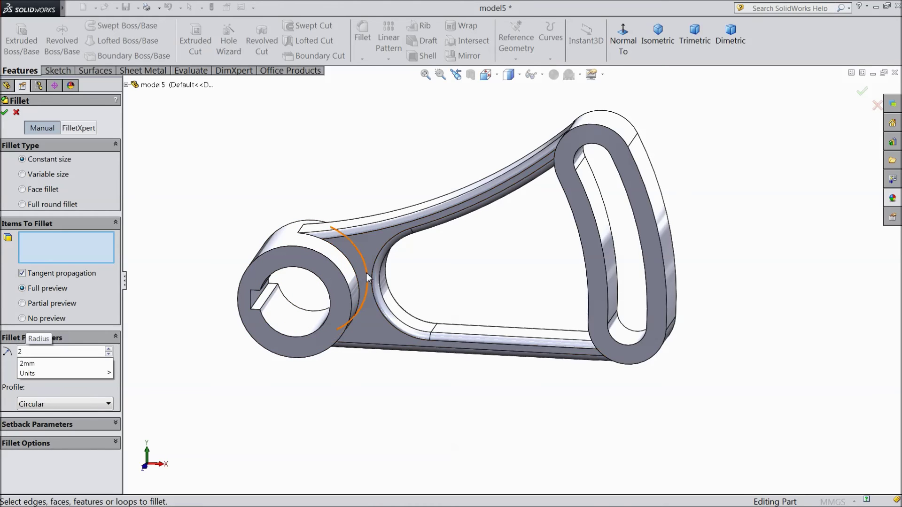
mouse_move(445, 283)
middle_mouse_down()
mouse_move(282, 316)
mouse_move(234, 301)
middle_mouse_up()
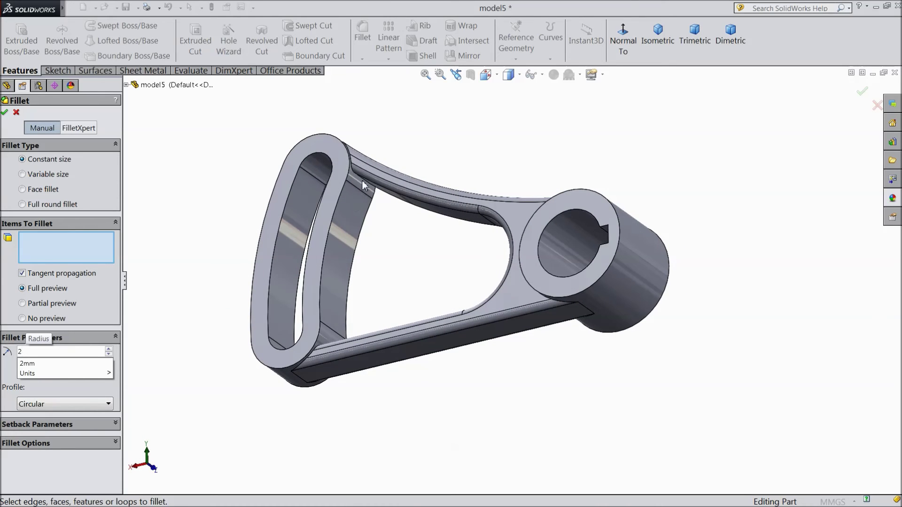
key("Return")
left_click(344, 247)
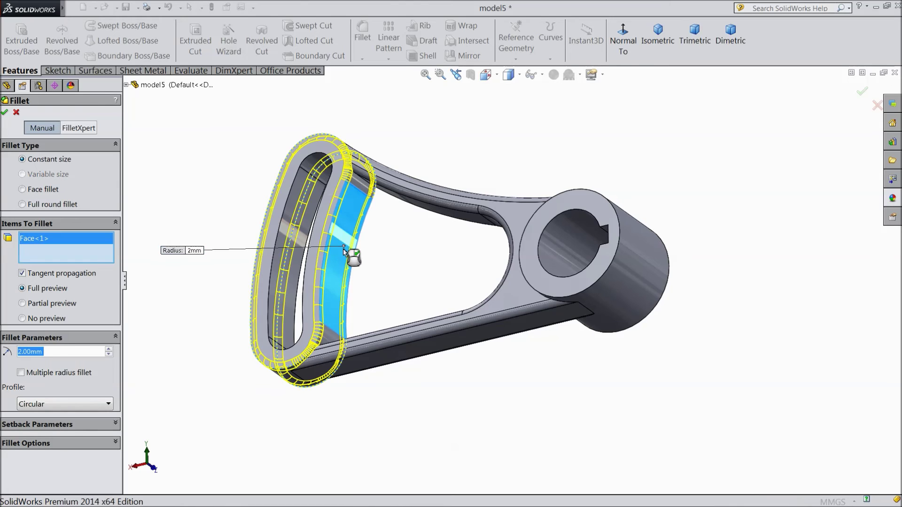
mouse_move(406, 269)
middle_mouse_down()
mouse_move(503, 272)
mouse_move(582, 256)
middle_mouse_up()
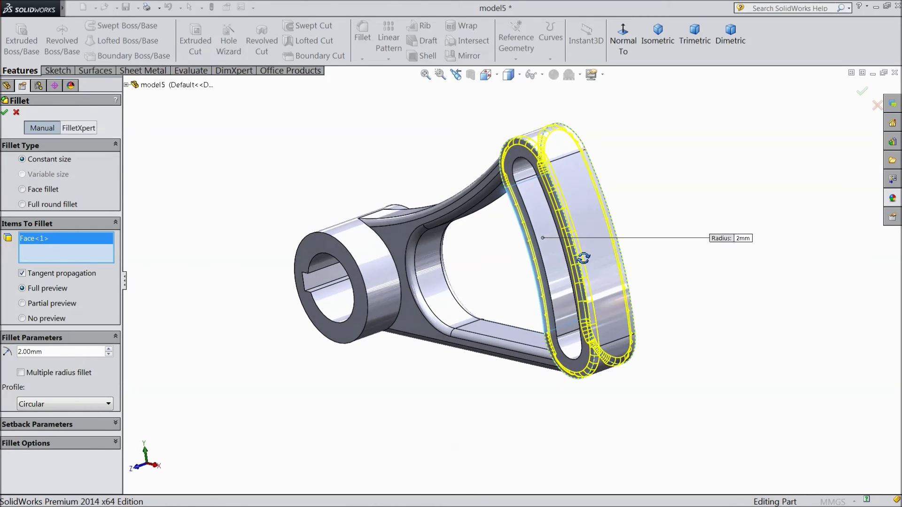
left_click(6, 114)
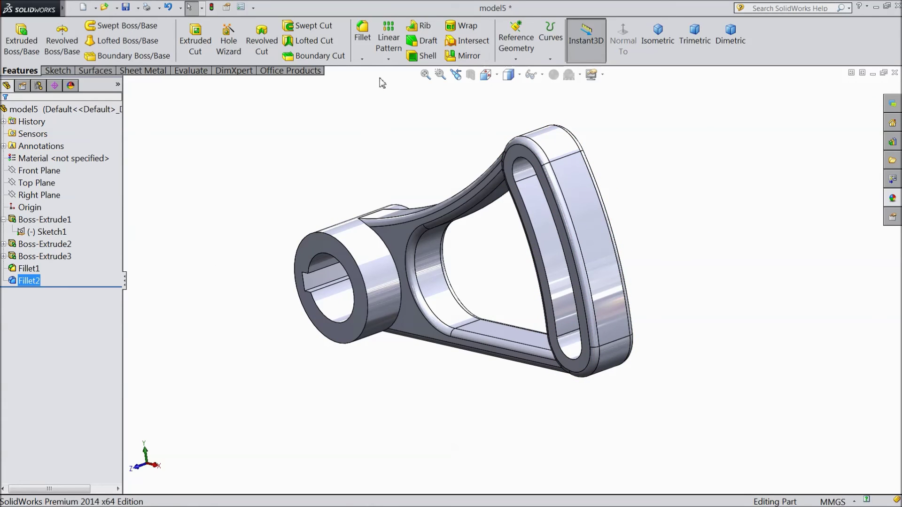
Step: Fillet both hub-to-web edges at 4 mm as Fillet3 and inspect the result
left_click(364, 47)
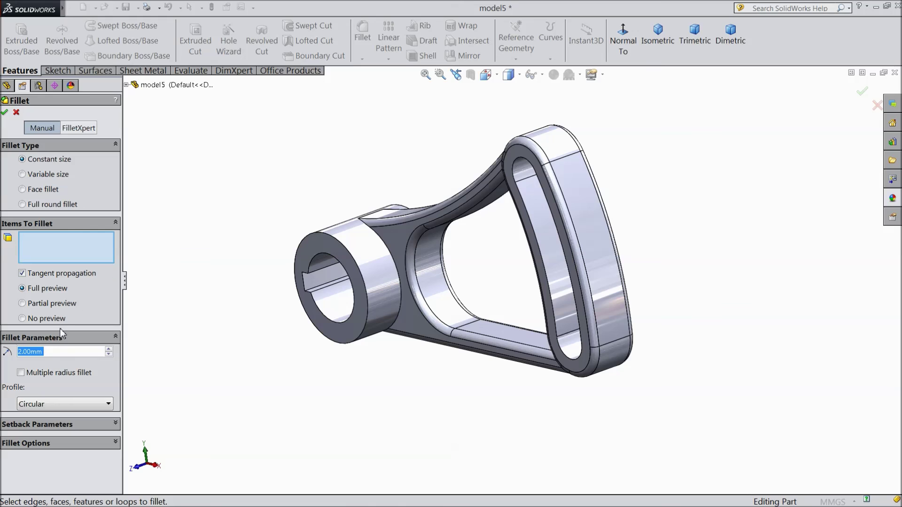
type("4")
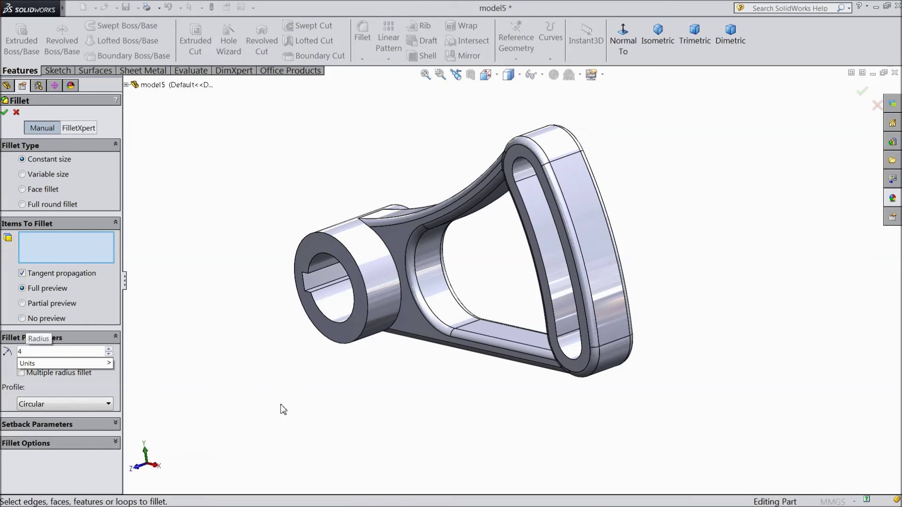
left_click(401, 300)
middle_click_drag(384, 383, 324, 399)
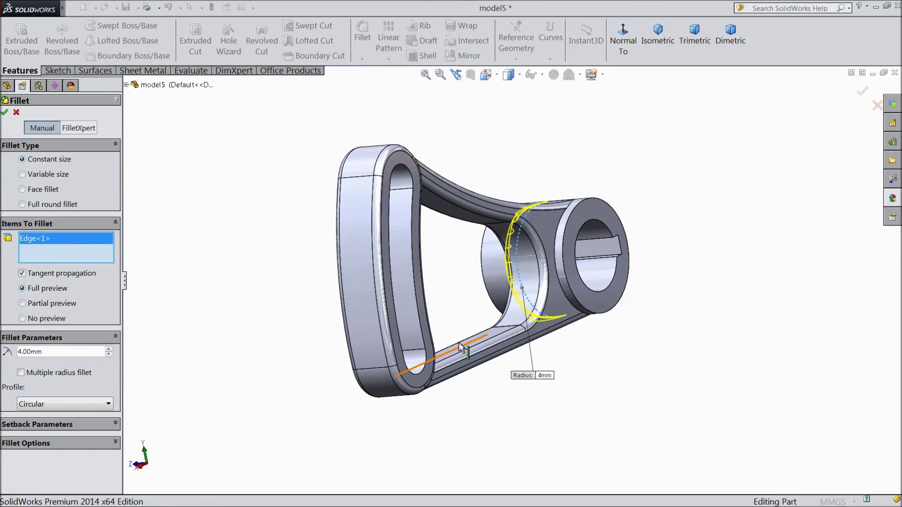
left_click(558, 273)
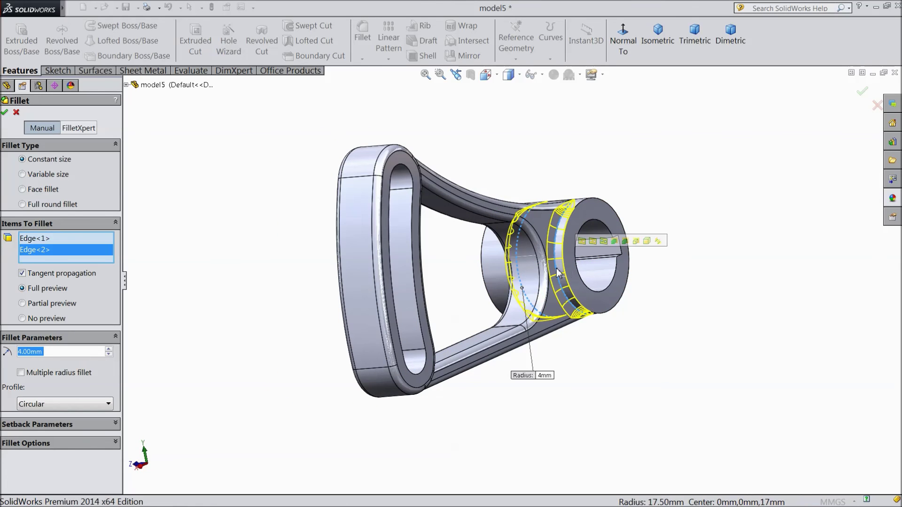
left_click(6, 113)
middle_click_drag(261, 294, 458, 202)
scroll(465, 206, "down", 3)
middle_click_drag(477, 235, 536, 291)
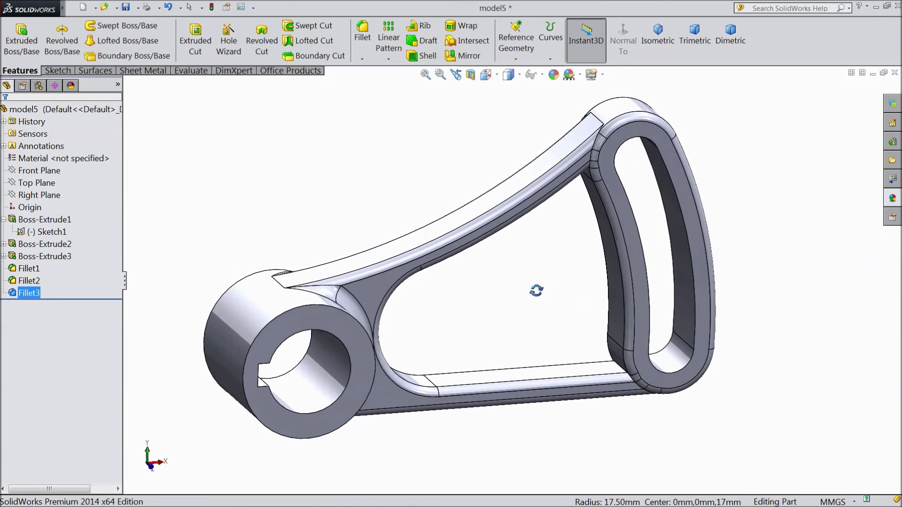
Step: Assign AISI 1020 steel from the Steel materials to the part
right_click(47, 163)
left_click(81, 172)
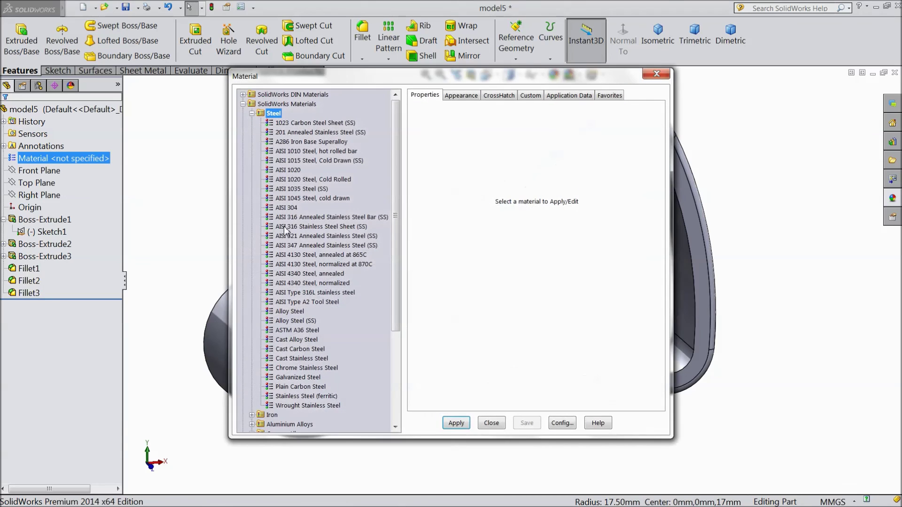
left_click(292, 171)
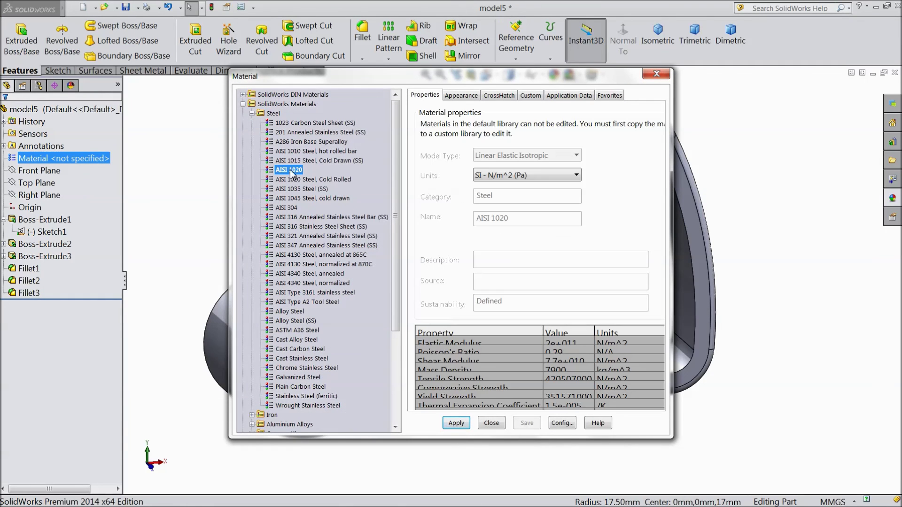
left_click(458, 424)
left_click(489, 423)
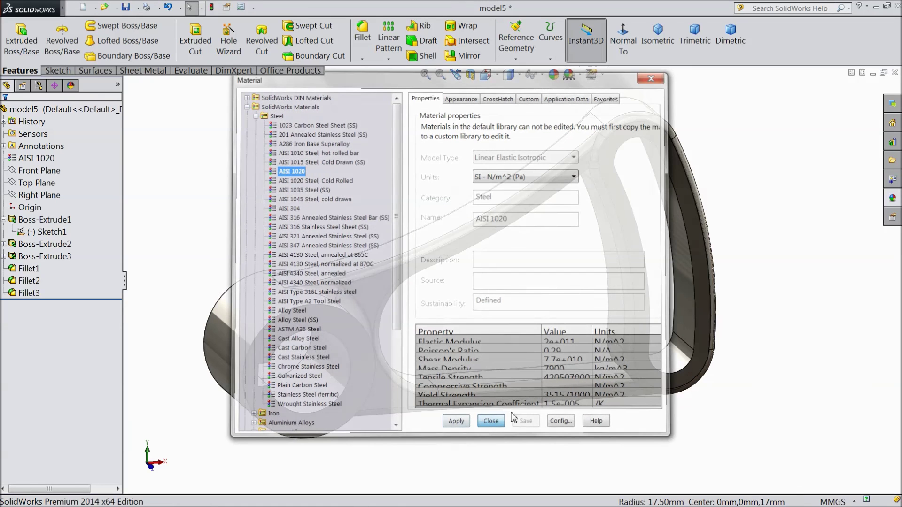